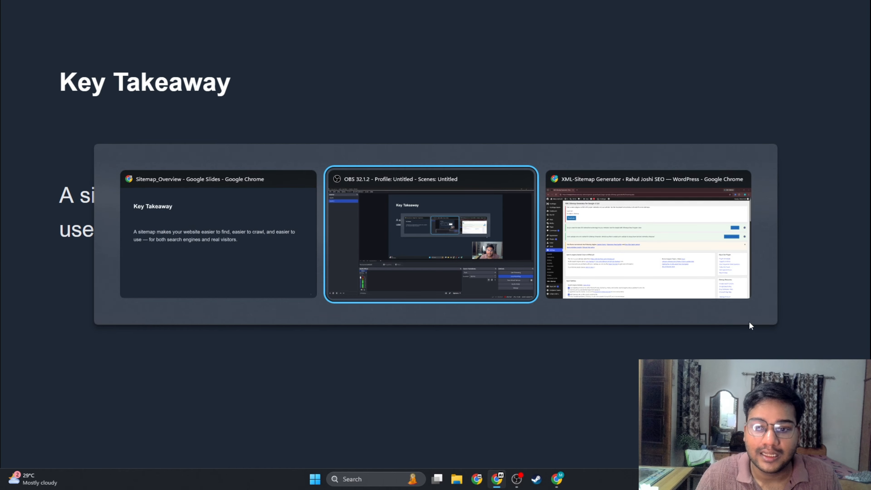
# - Switch to the WordPress admin in Chrome and highlight the site's base address in the page URL
pyautogui.hotkey('alt', 'Tab')
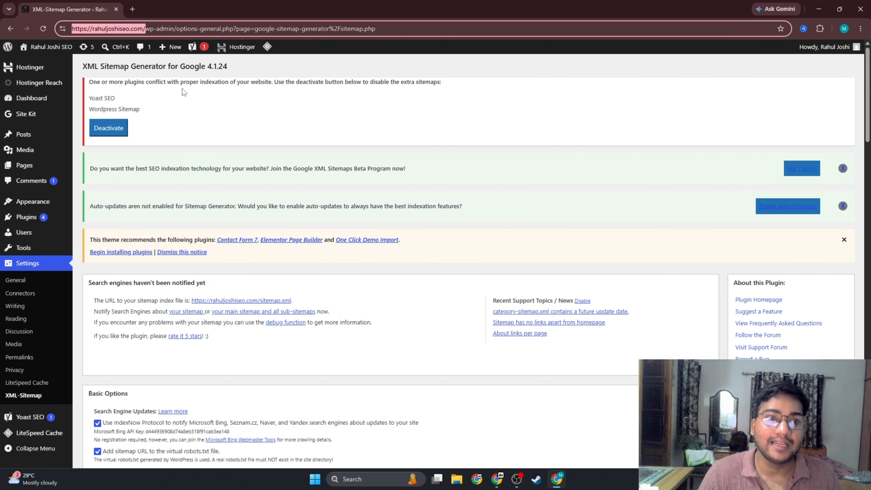
pyautogui.click(169, 28)
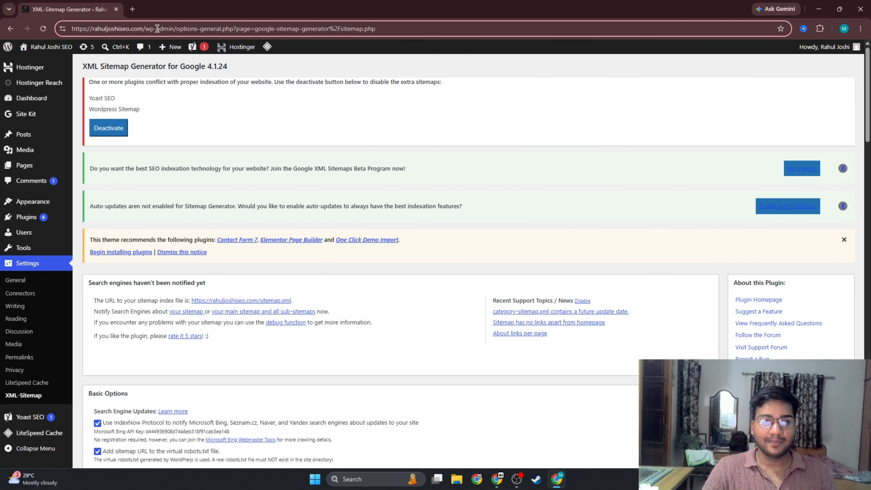
pyautogui.moveTo(146, 28); pyautogui.dragTo(61, 30)
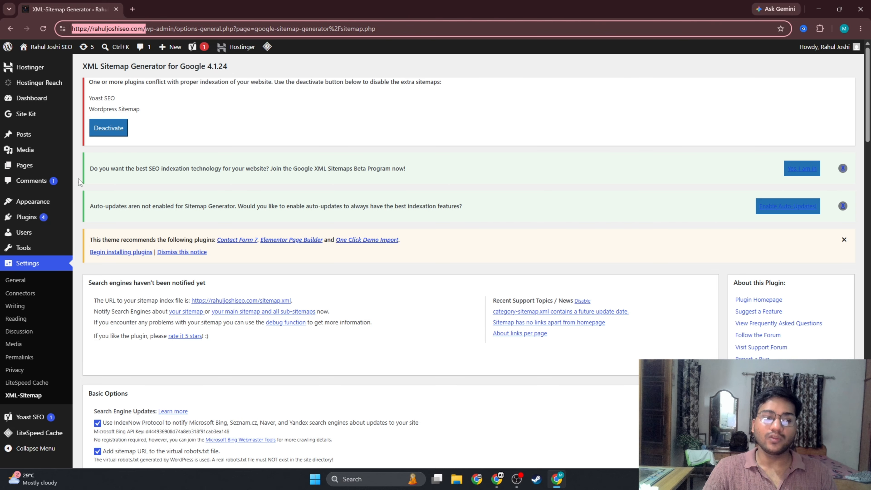
# - Find XML Sitemap Generator for Google among the installed plugins and look over its settings page
pyautogui.moveTo(40, 251)
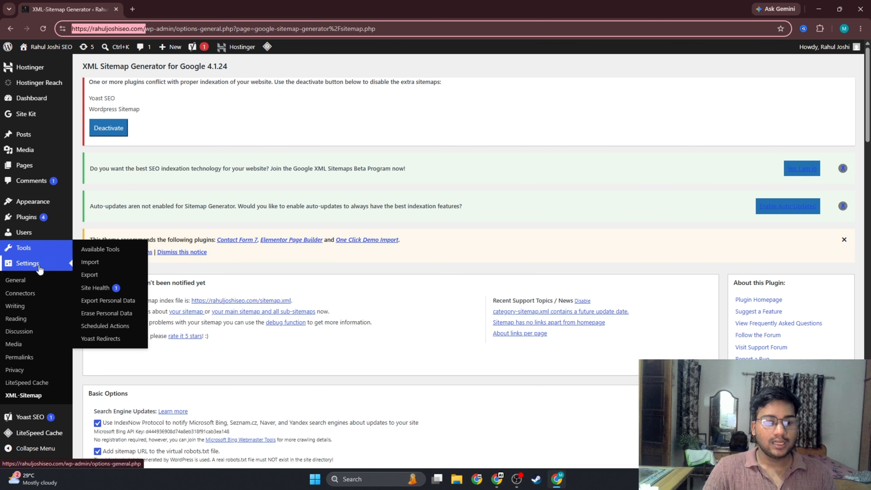
pyautogui.moveTo(33, 223)
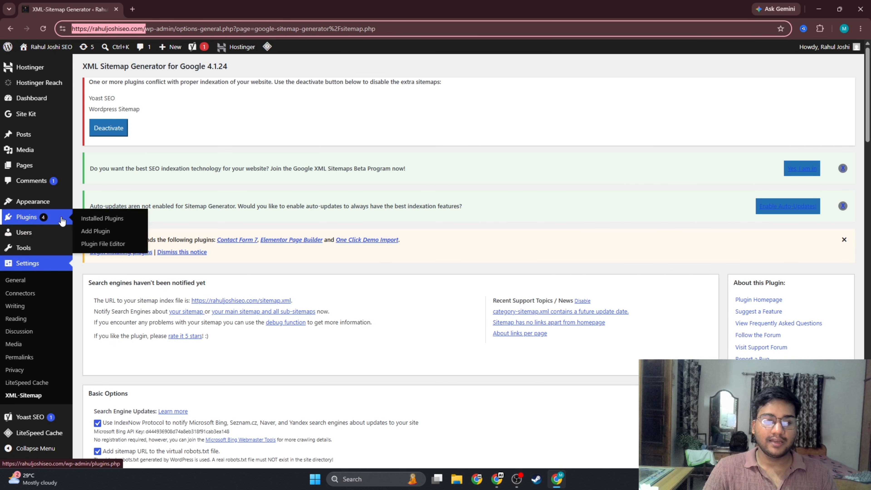
pyautogui.click(100, 223)
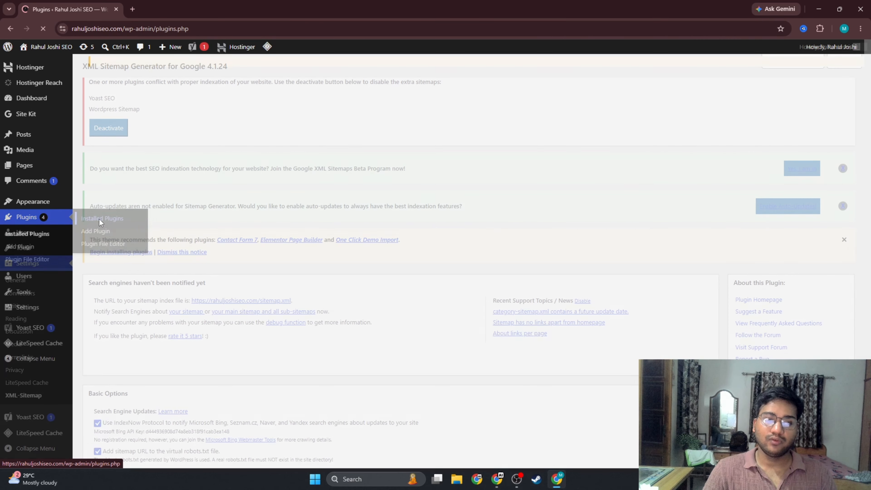
pyautogui.scroll(-5, 257, 224)
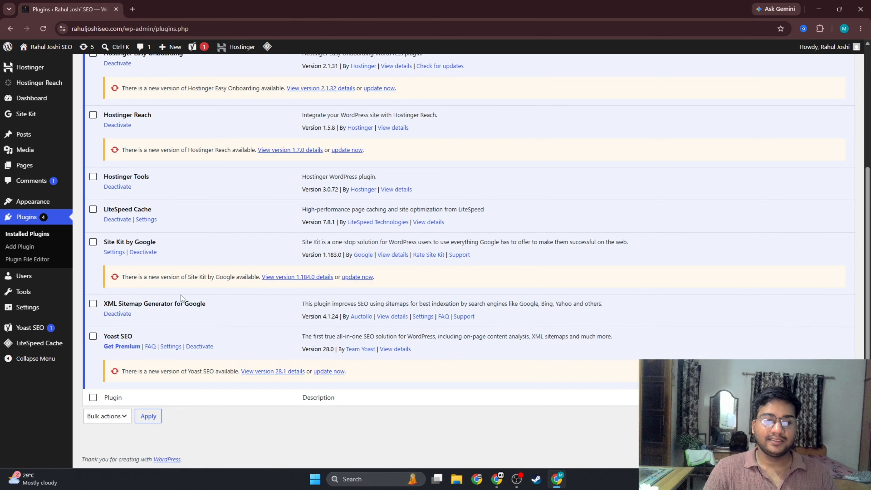
pyautogui.scroll(3, 200, 293)
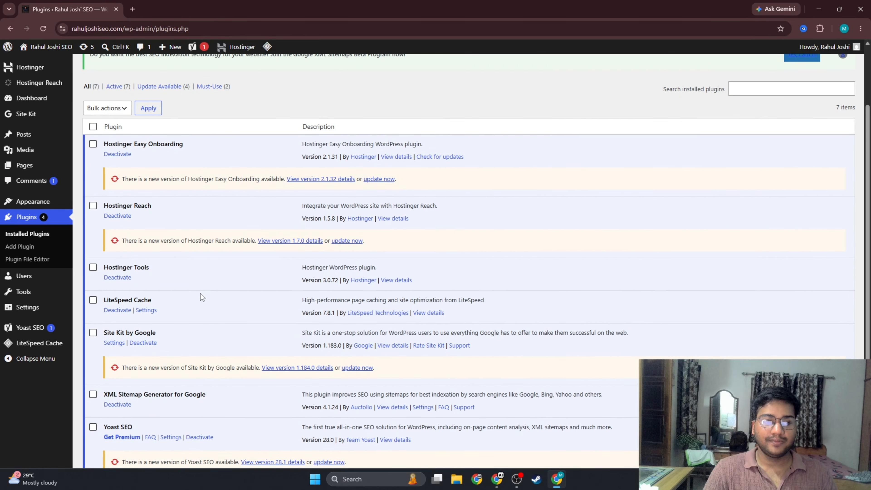
pyautogui.scroll(-3, 200, 293)
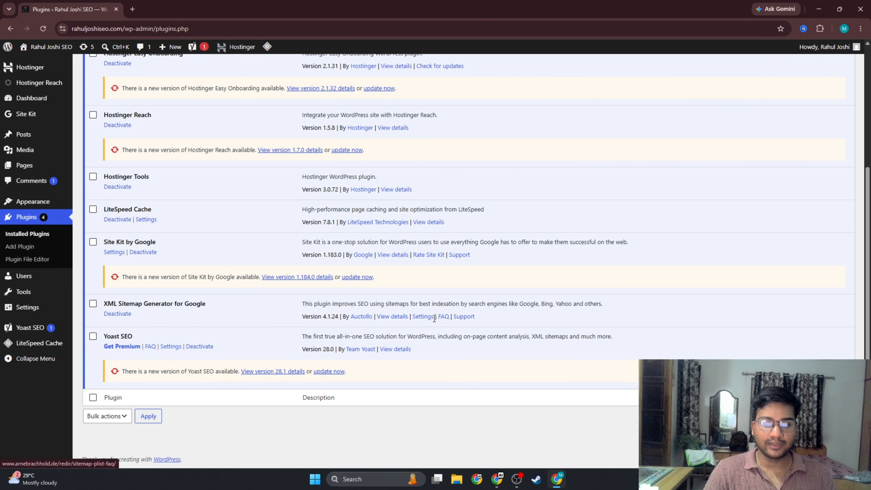
pyautogui.click(424, 318)
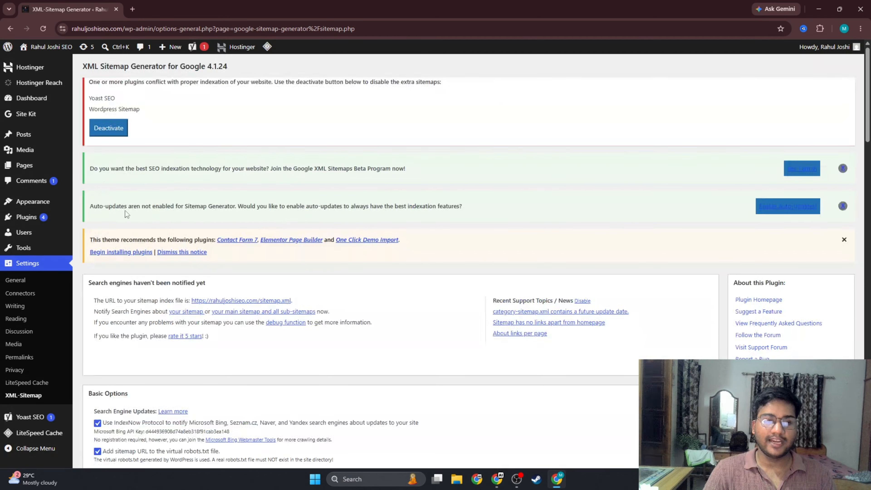
pyautogui.scroll(-6, 643, 162)
pyautogui.scroll(6, 462, 219)
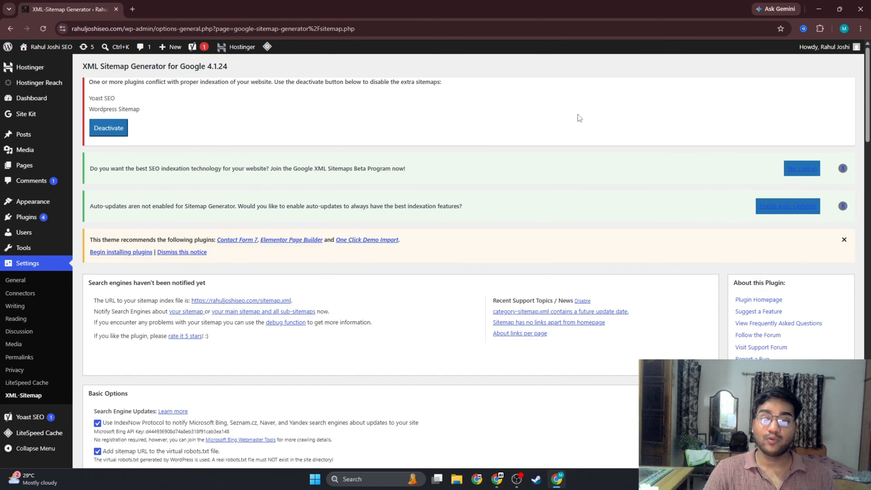
pyautogui.scroll(-3, 337, 133)
# - Search the WordPress plugins available for installation for "sitemap"
pyautogui.moveTo(62, 218)
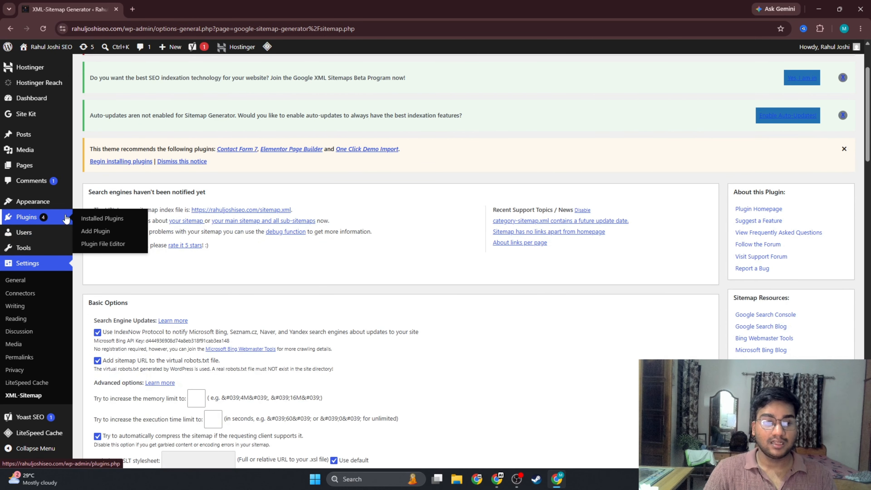
pyautogui.click(105, 231)
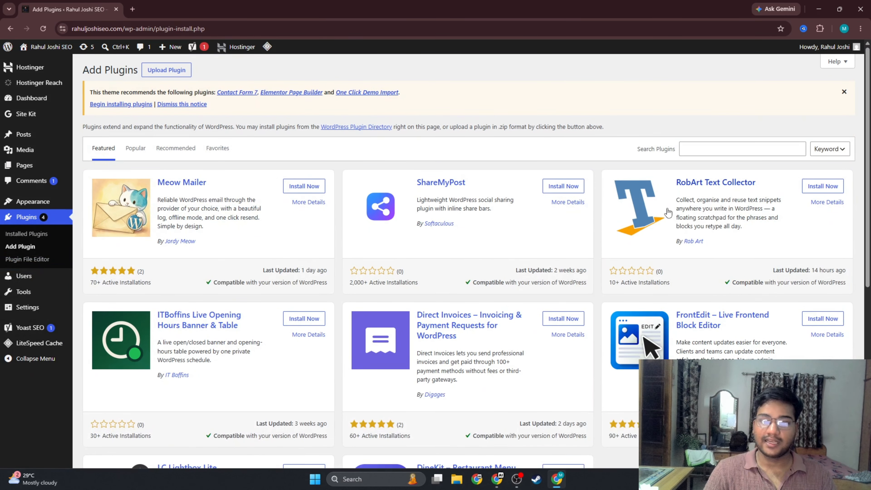
pyautogui.click(690, 148)
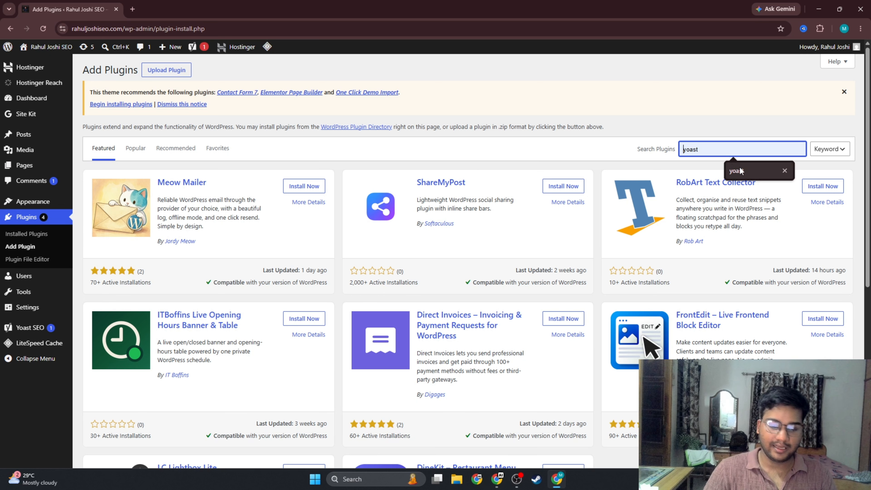
pyautogui.write('sitemap')
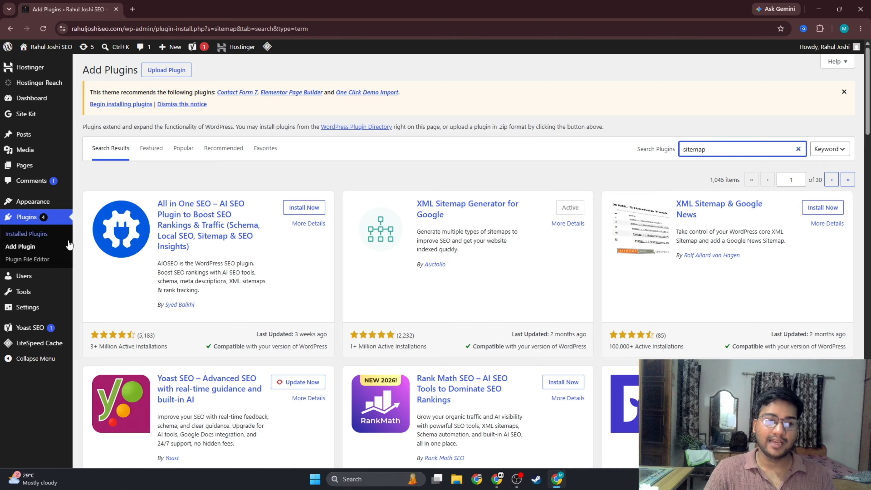
# - Reopen the XML Sitemap Generator for Google settings from the installed plugins and review the Basic Options section
pyautogui.click(31, 235)
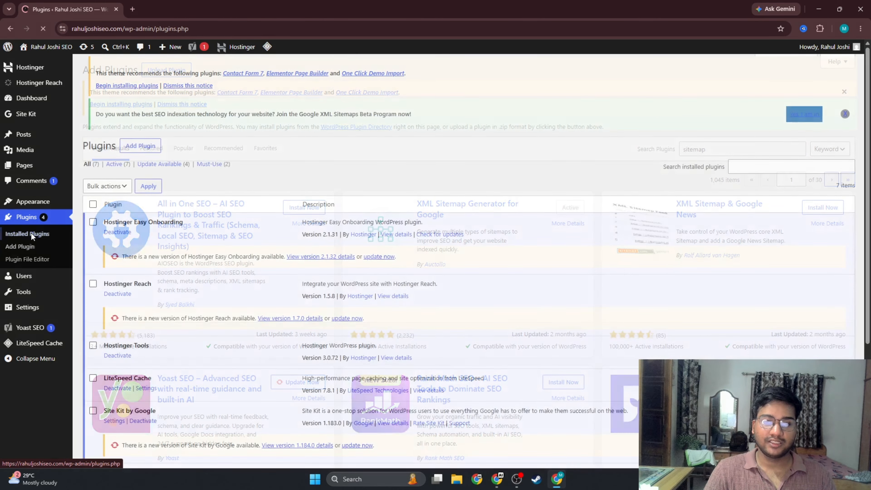
pyautogui.scroll(-5, 274, 278)
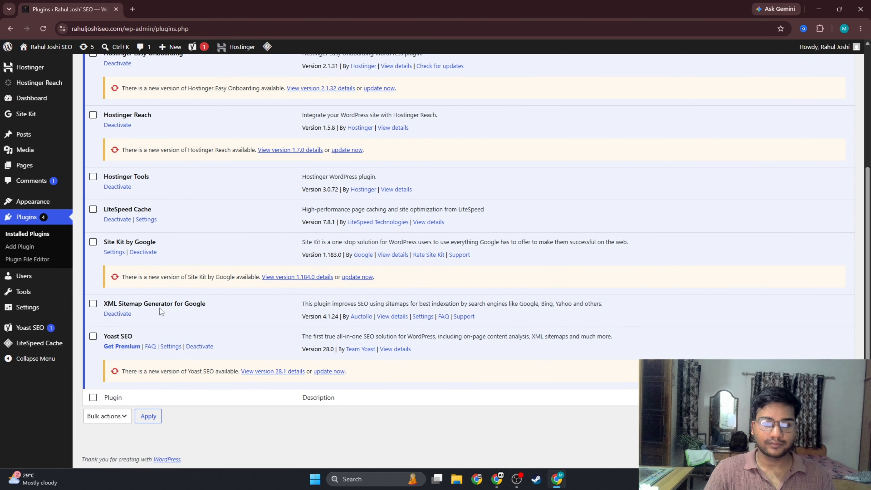
pyautogui.click(423, 316)
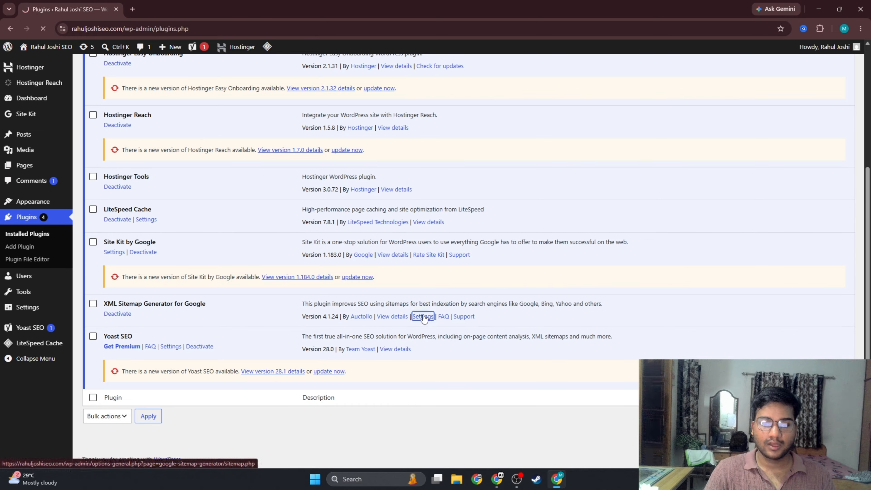
pyautogui.scroll(-8, 234, 232)
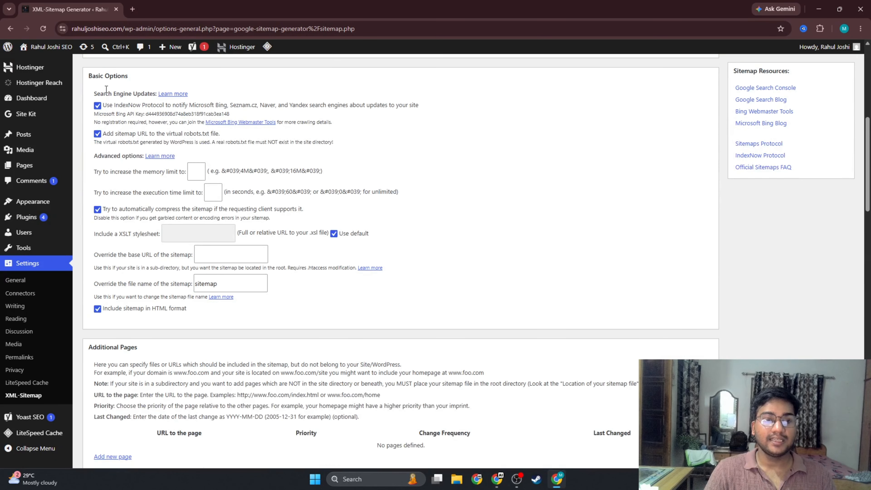
pyautogui.moveTo(87, 79); pyautogui.dragTo(142, 78)
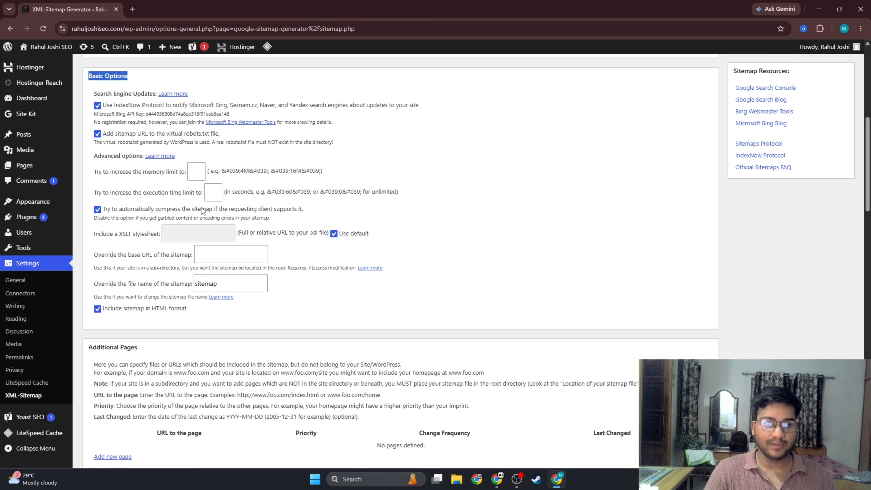
pyautogui.scroll(-2, 202, 210)
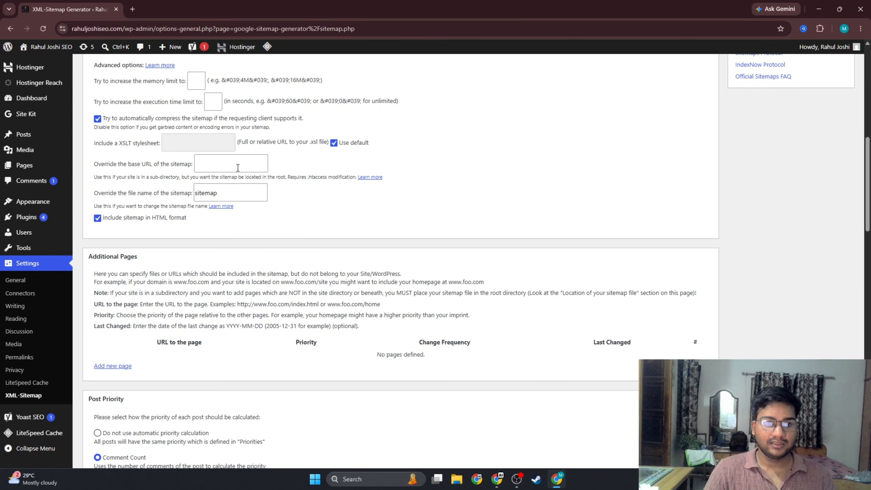
# - In the Sitemap Content options, leave products out and include categories and author pages
pyautogui.scroll(-7, 187, 165)
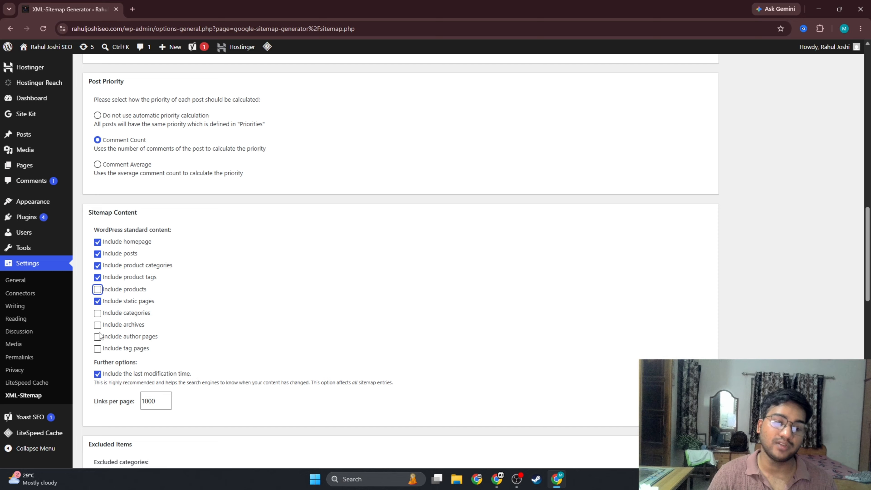
pyautogui.click(98, 314)
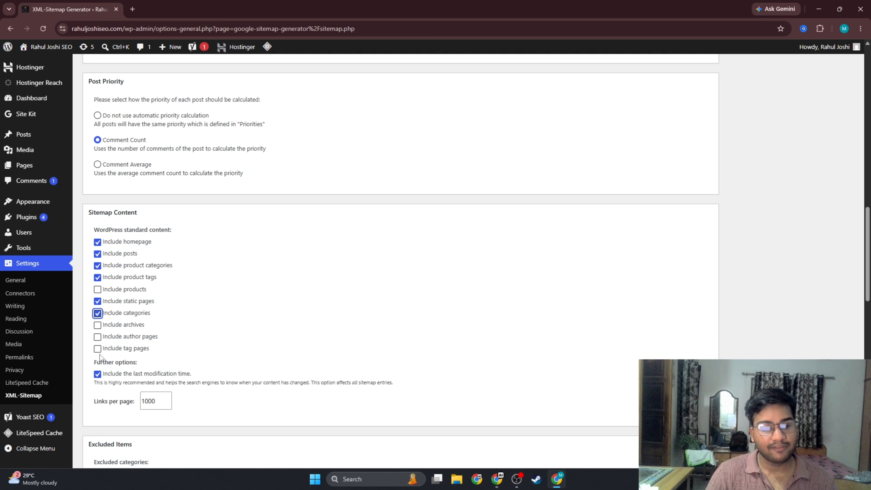
pyautogui.click(97, 337)
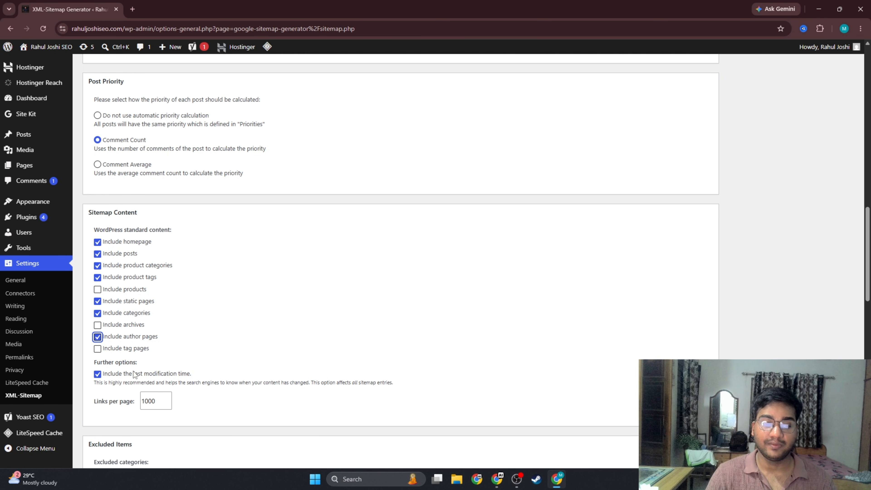
# - Examine the sitemap's remaining settings: links per page, Excluded Items, Change Frequencies and Priorities
pyautogui.scroll(-2, 148, 338)
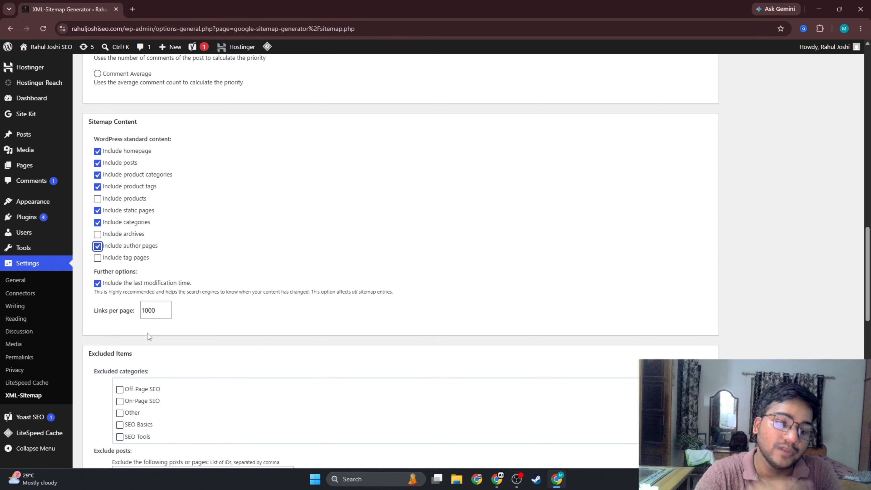
pyautogui.scroll(-2, 164, 276)
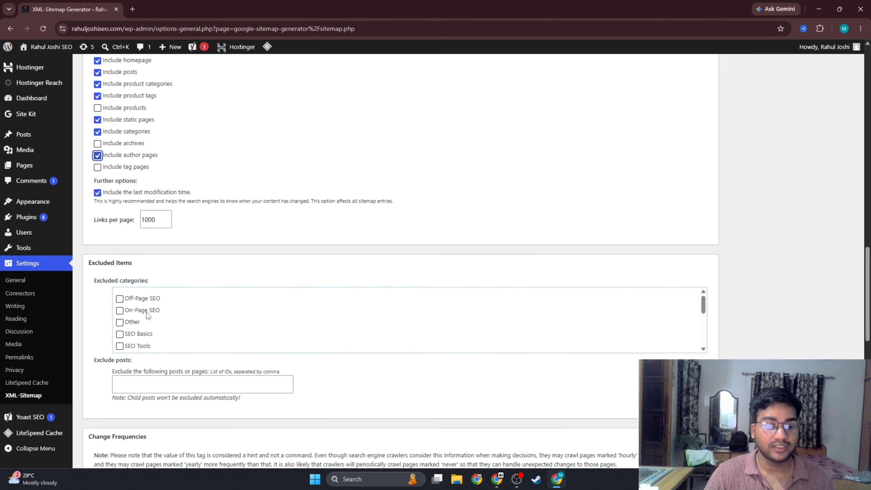
pyautogui.scroll(-2, 193, 312)
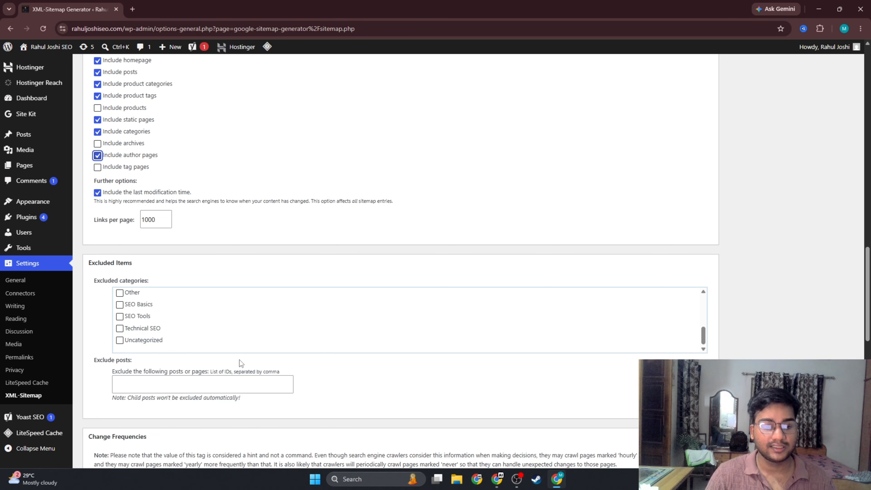
pyautogui.scroll(-2, 239, 359)
pyautogui.scroll(-4, 210, 292)
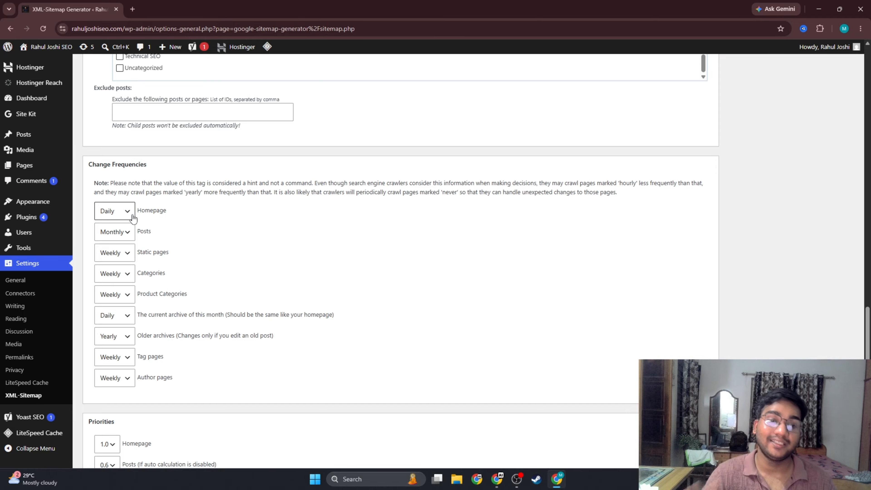
pyautogui.scroll(-7, 217, 230)
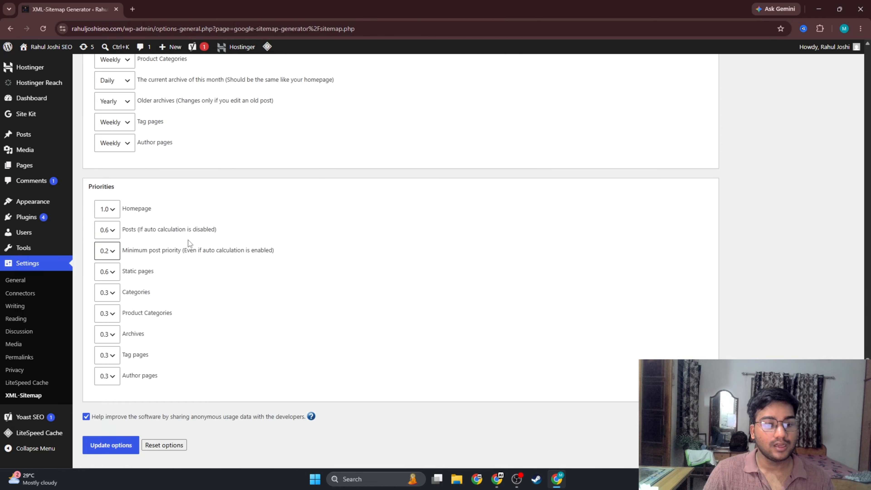
pyautogui.scroll(-1, 188, 240)
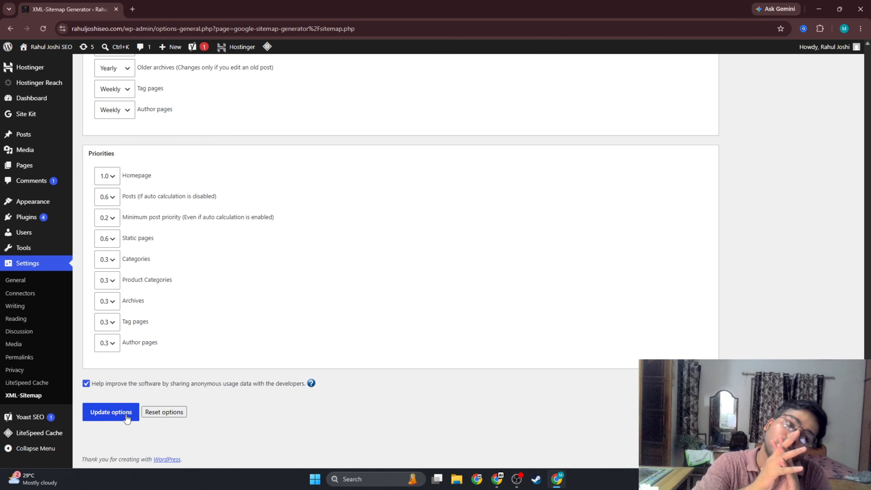
pyautogui.scroll(12, 159, 336)
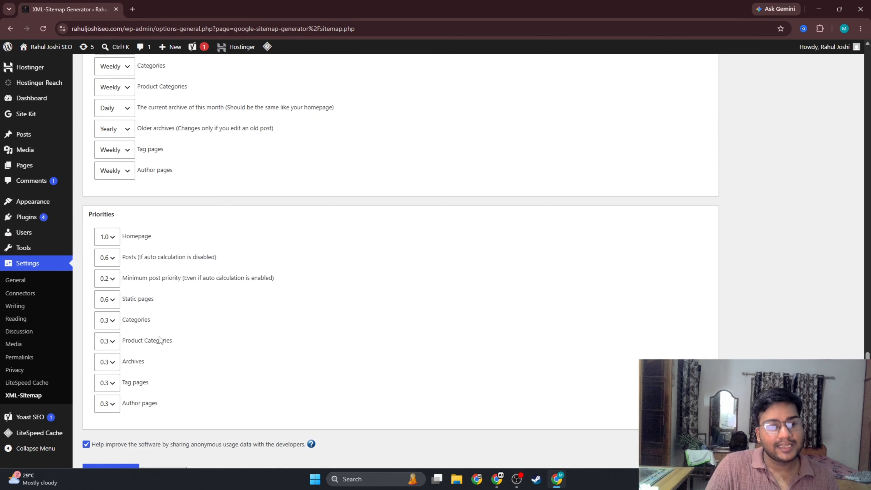
# - Return to the installed plugins list and highlight the Yoast SEO plugin's name
pyautogui.moveTo(31, 223)
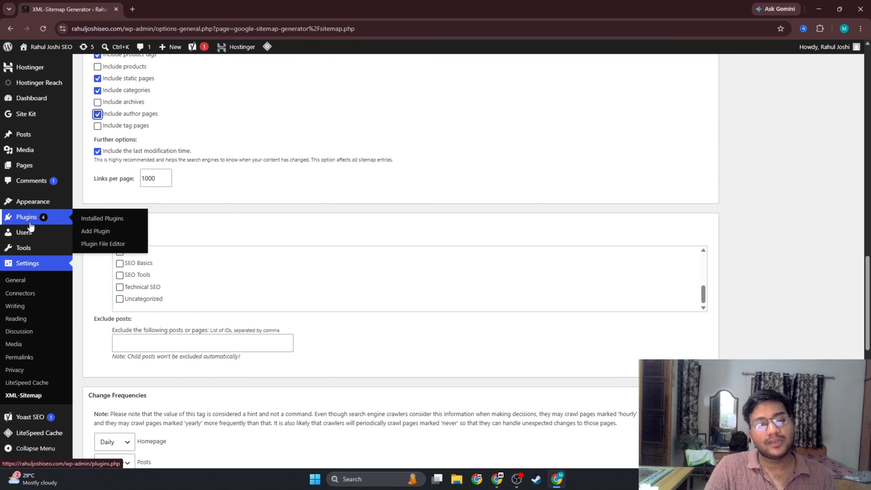
pyautogui.click(26, 250)
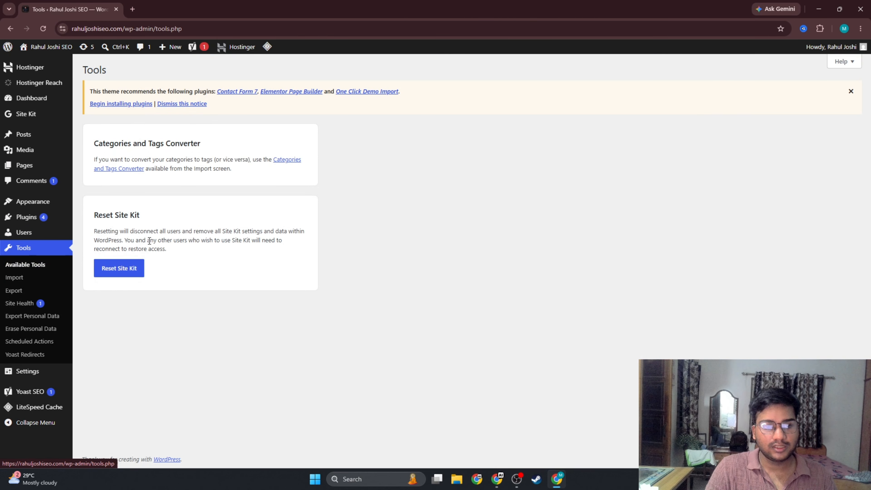
pyautogui.click(32, 219)
pyautogui.scroll(-5, 335, 222)
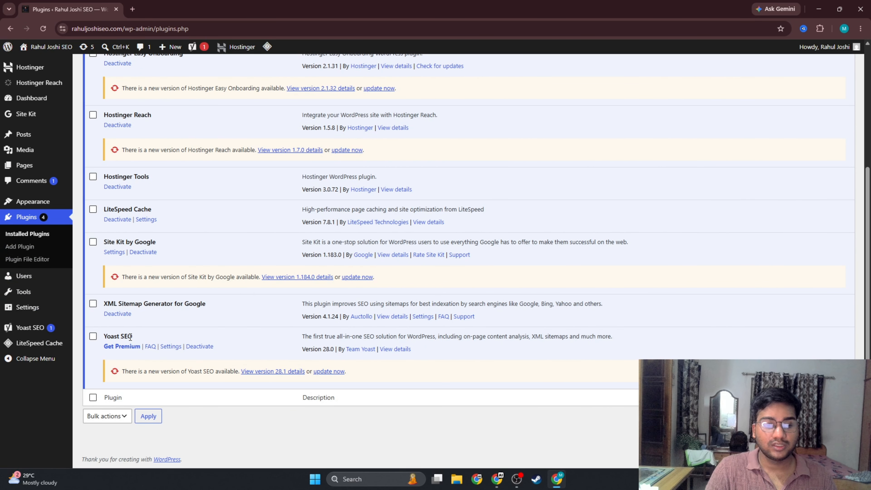
pyautogui.moveTo(133, 337); pyautogui.dragTo(104, 337)
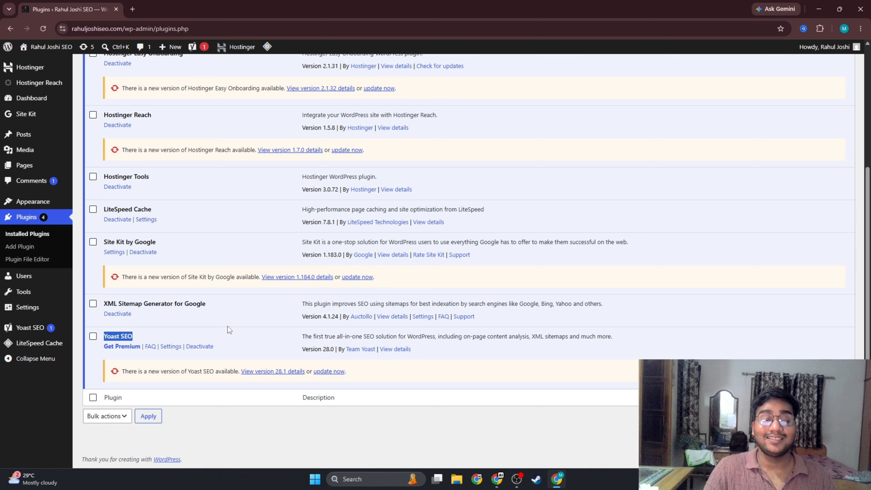
# - Deactivate the XML Sitemap Generator for Google plugin and delete it from the site
pyautogui.scroll(5, 227, 326)
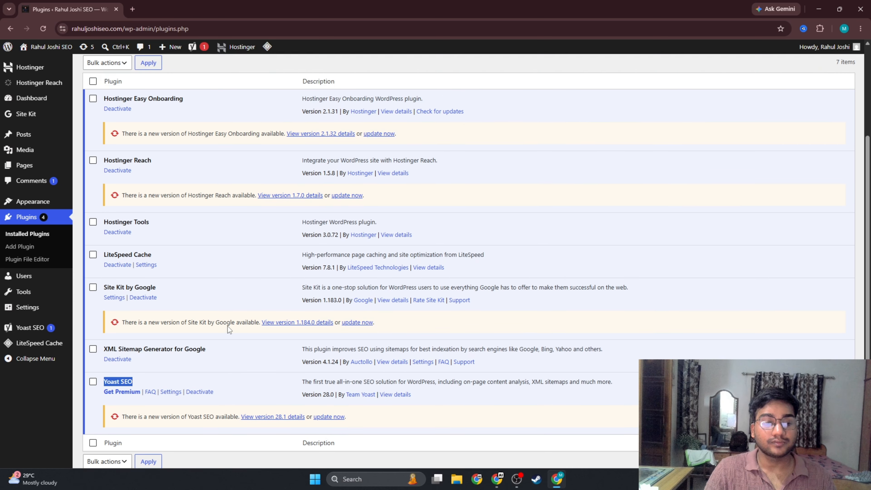
pyautogui.scroll(-5, 179, 278)
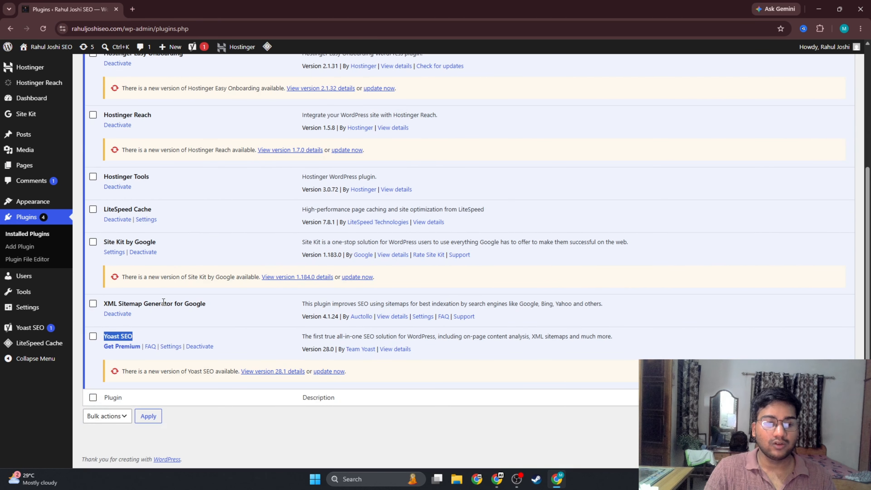
pyautogui.click(128, 315)
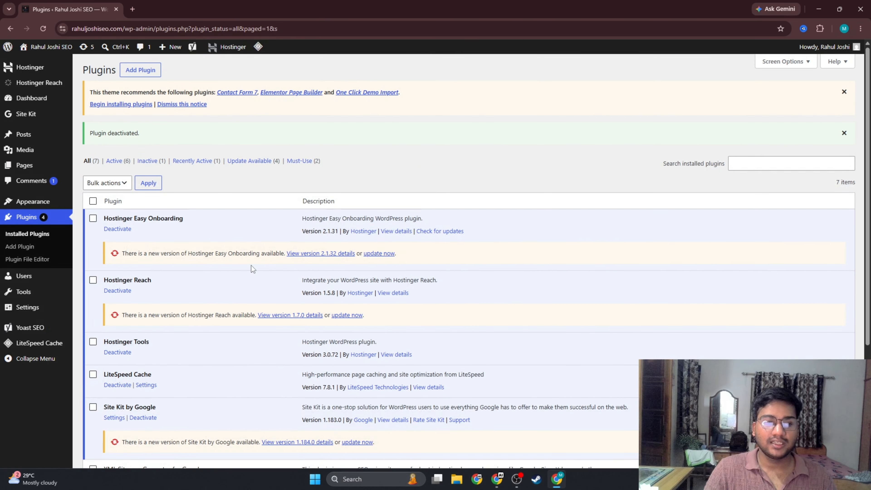
pyautogui.scroll(-5, 252, 266)
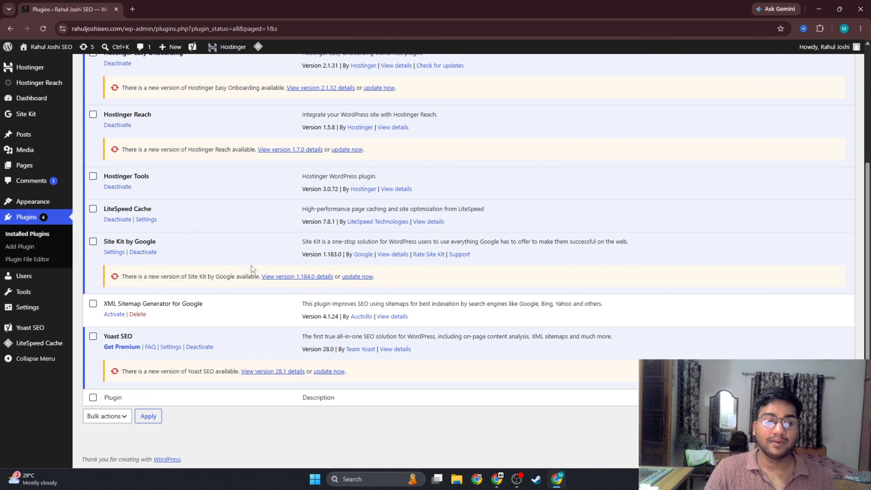
pyautogui.click(139, 314)
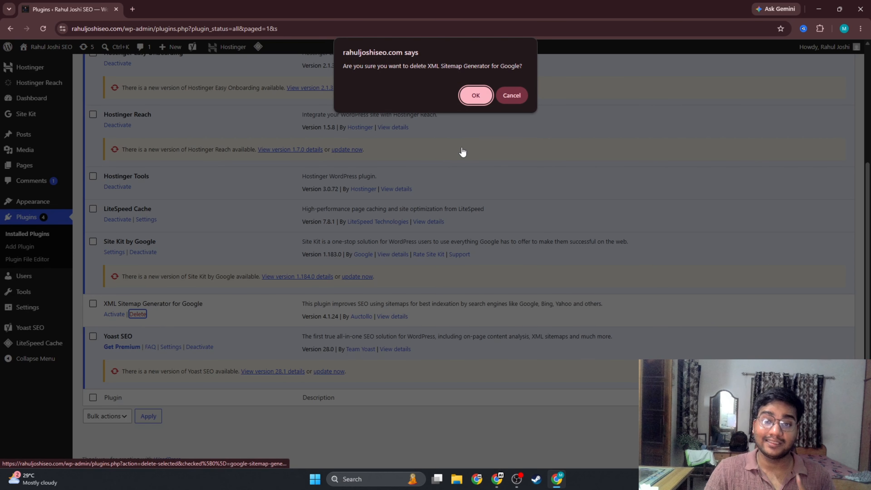
pyautogui.click(478, 92)
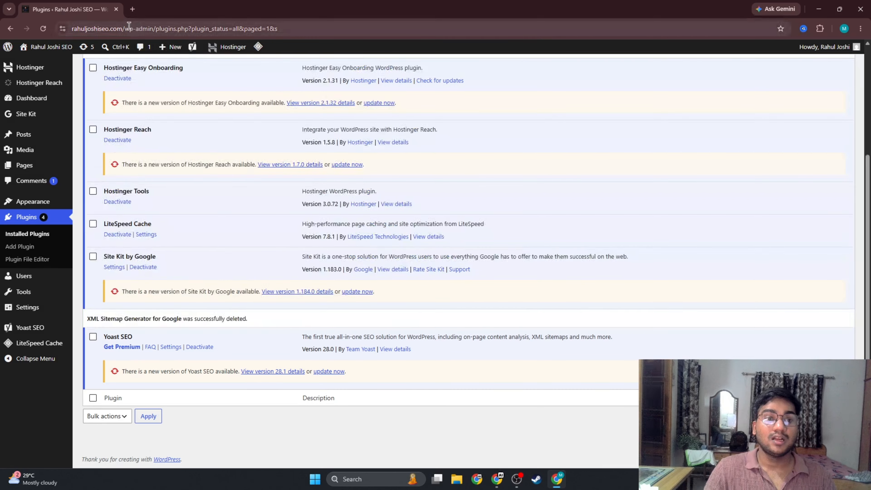
# - Open the site's home address with sitemap.xml appended in a new browser tab
pyautogui.click(129, 25)
pyautogui.click(132, 9)
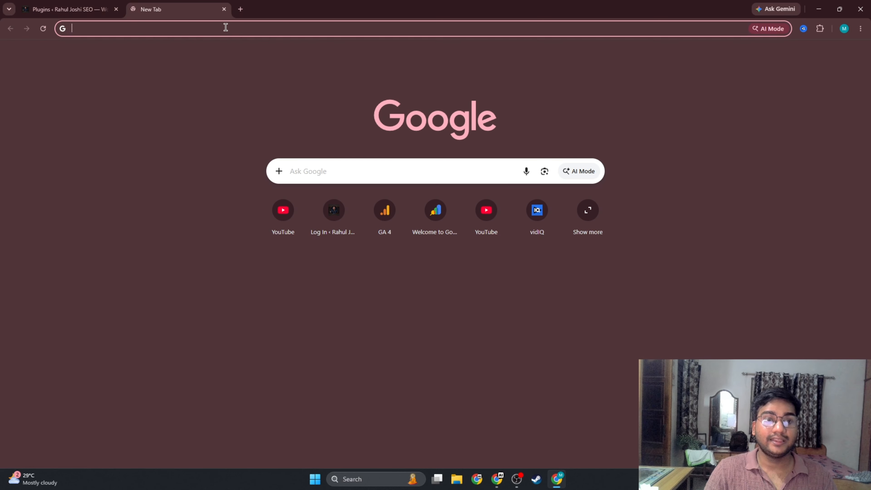
pyautogui.write('https://rahuljoshiseo.com/')
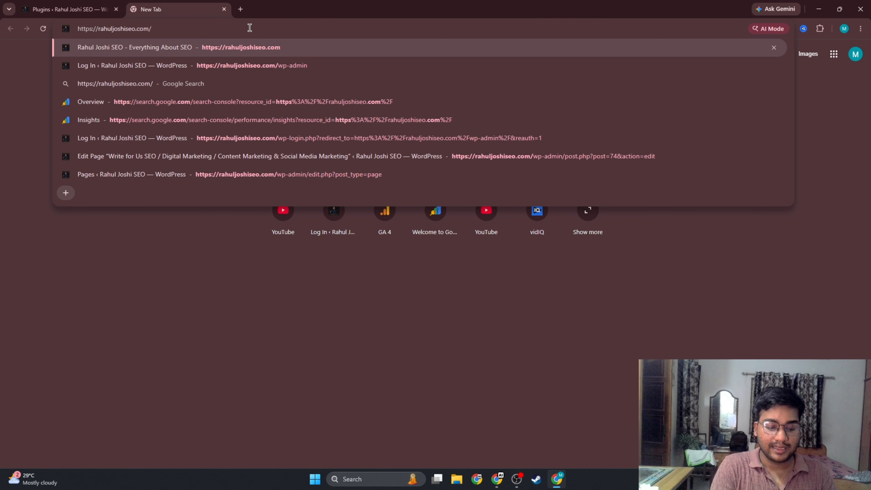
pyautogui.write('si')
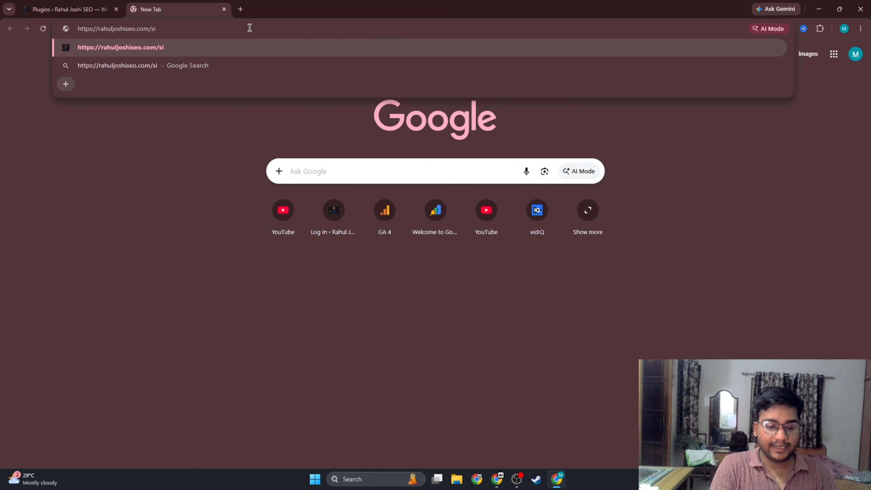
pyautogui.write('temap')
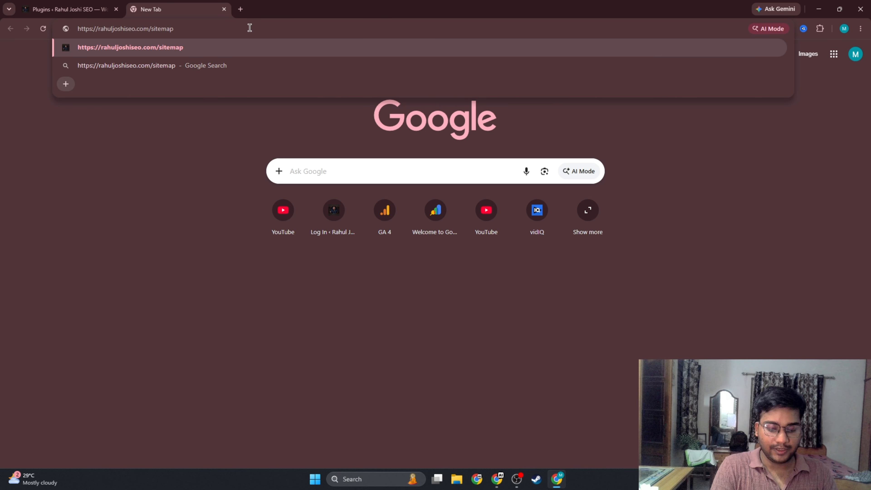
pyautogui.write('.')
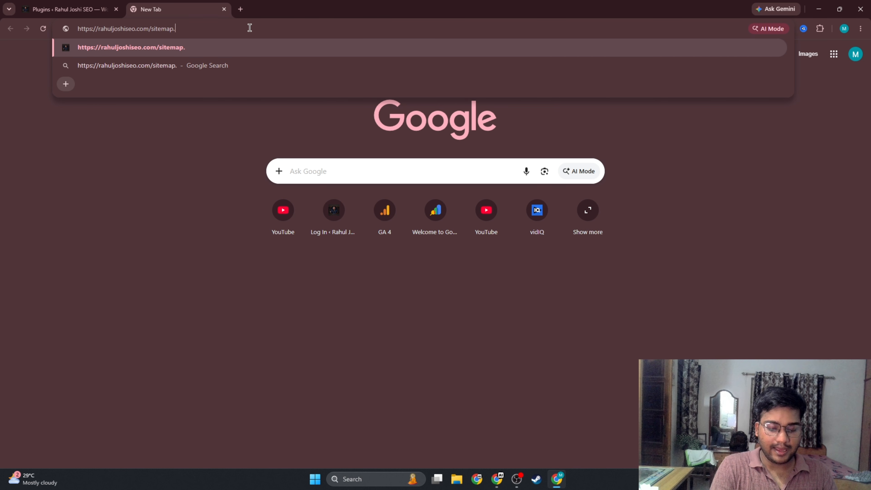
pyautogui.write('xml')
pyautogui.press('Return')
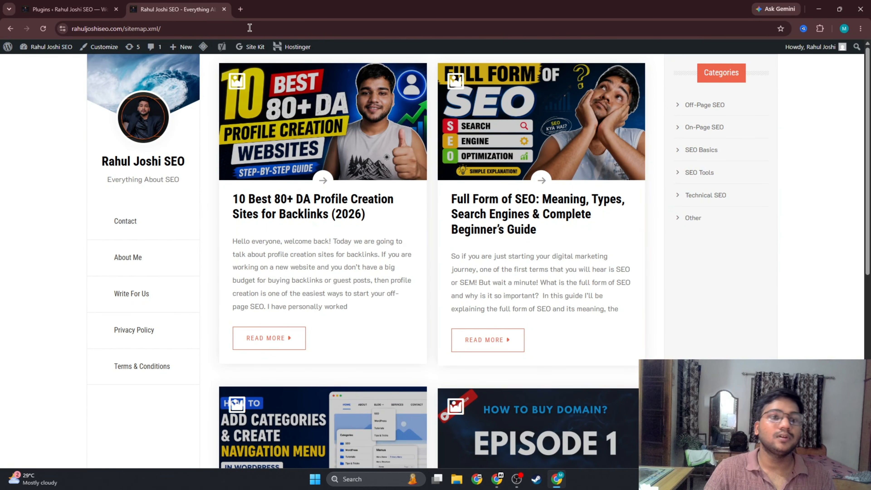
# - Copy the sitemap.xml page address, switch to the other Chrome window, exit the slideshow and load the address in a new tab
pyautogui.click(250, 28)
pyautogui.hotkey('ctrl', 'c')
pyautogui.press('BackSpace')
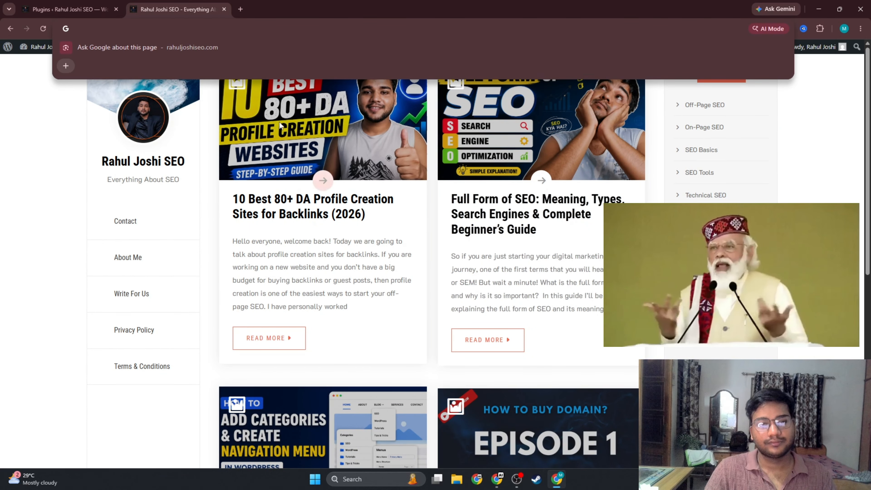
pyautogui.click(498, 482)
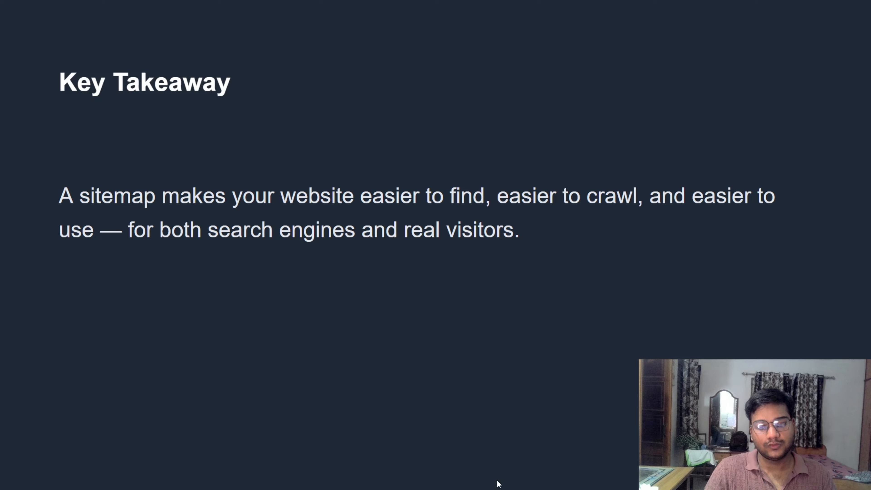
pyautogui.press('Escape')
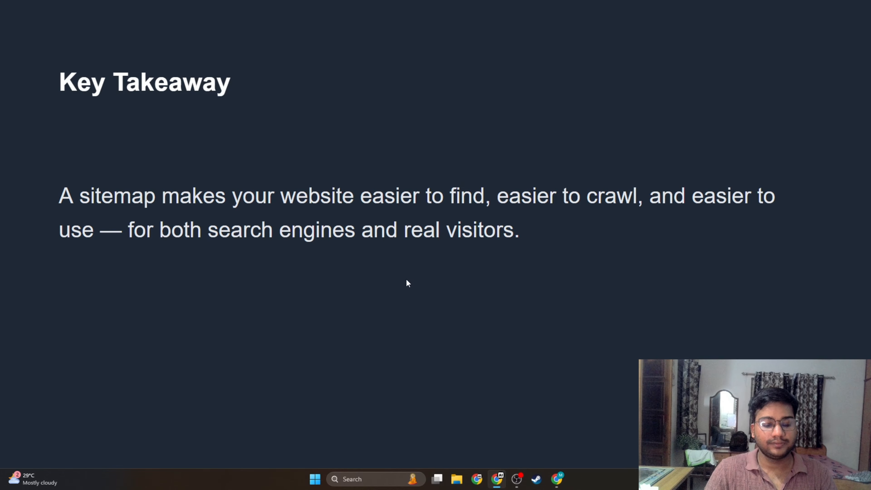
pyautogui.click(282, 9)
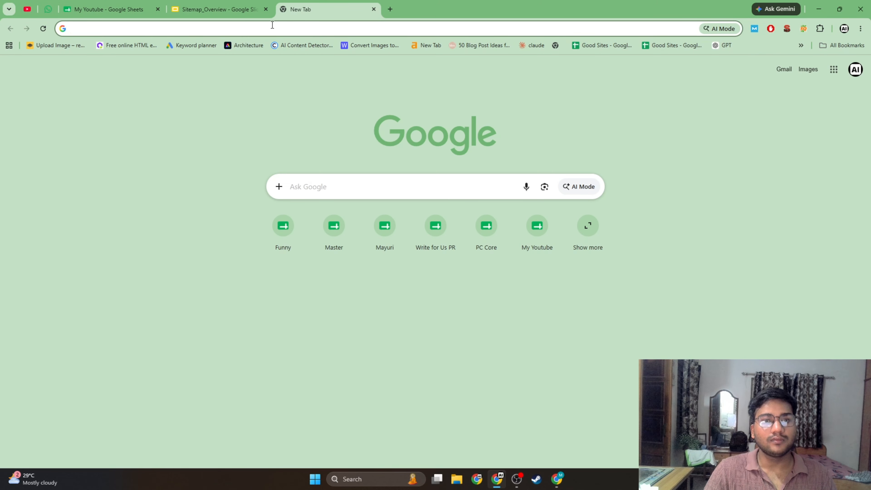
pyautogui.hotkey('ctrl', 'v')
pyautogui.press('Return')
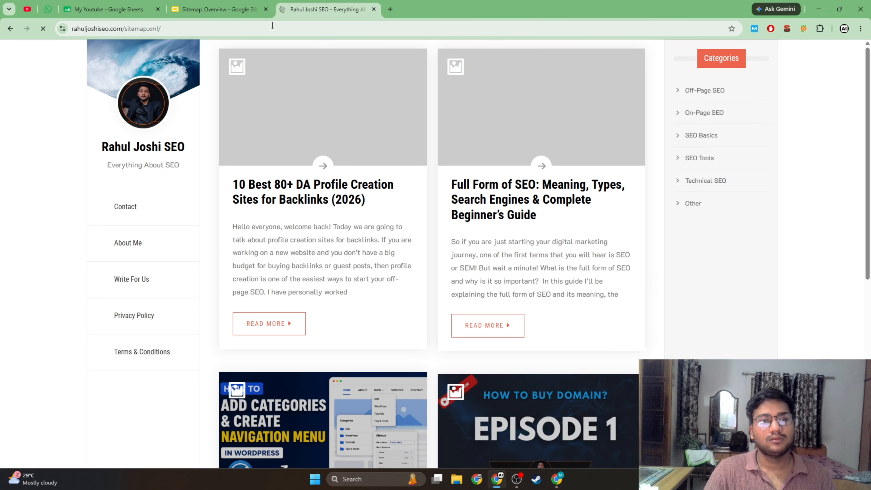
# - Open the SEO extension's summary for the loaded page and follow its Sitemap.xml link
pyautogui.click(787, 28)
pyautogui.scroll(-4, 735, 169)
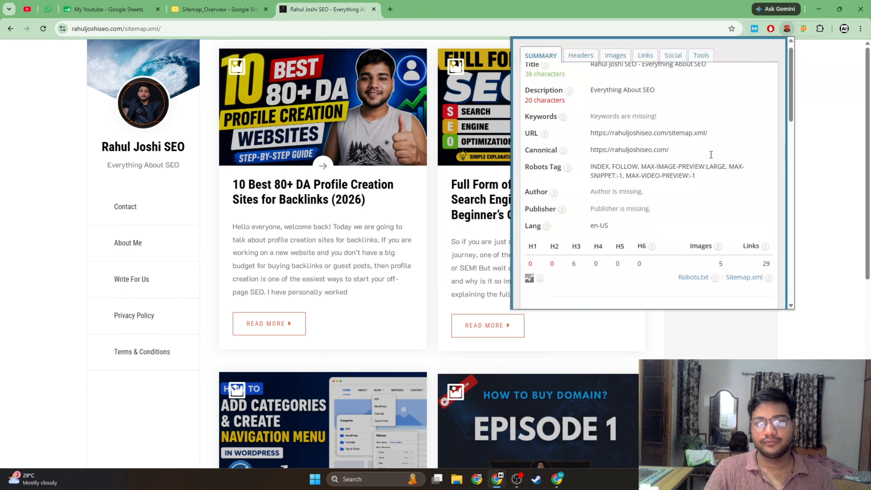
pyautogui.click(742, 154)
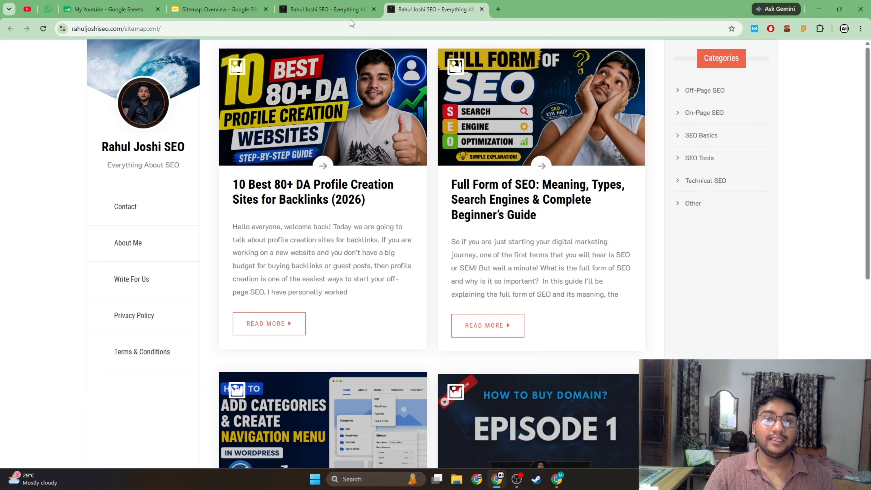
# - Switch back to the WordPress window, reload the installed plugins page and purge all LiteSpeed caches
pyautogui.hotkey('alt', 'Tab')
pyautogui.click(50, 4)
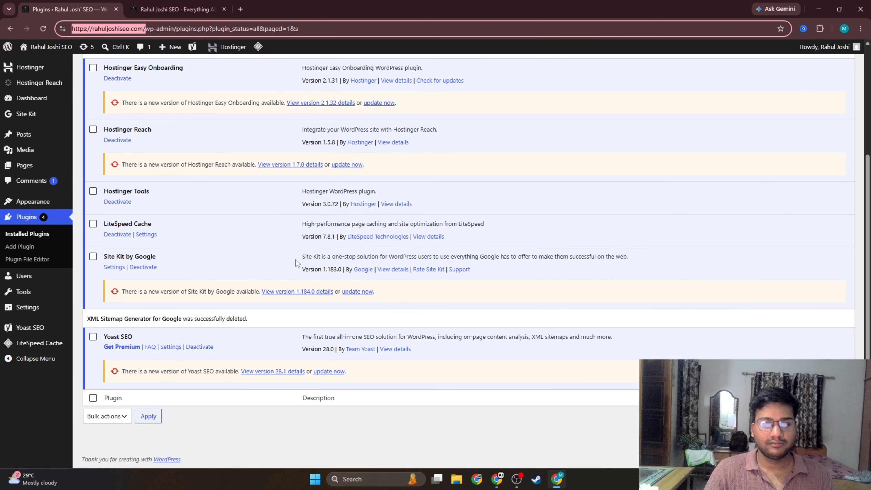
pyautogui.press('Return')
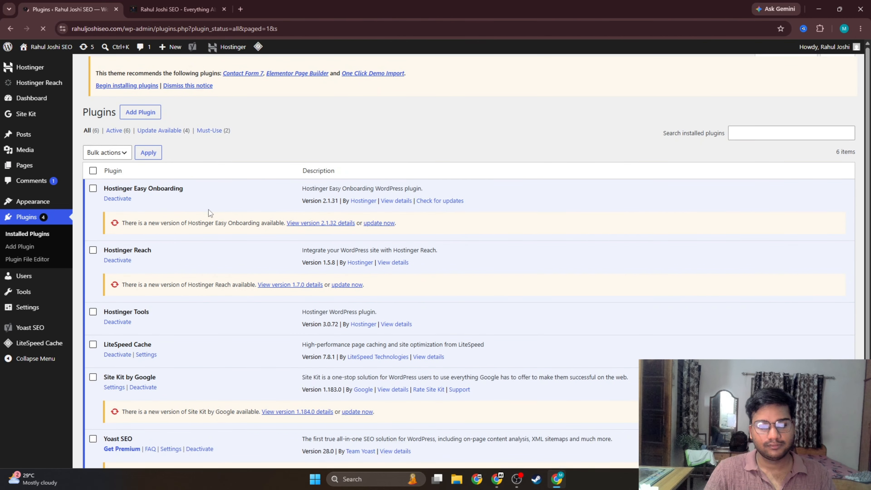
pyautogui.moveTo(258, 47)
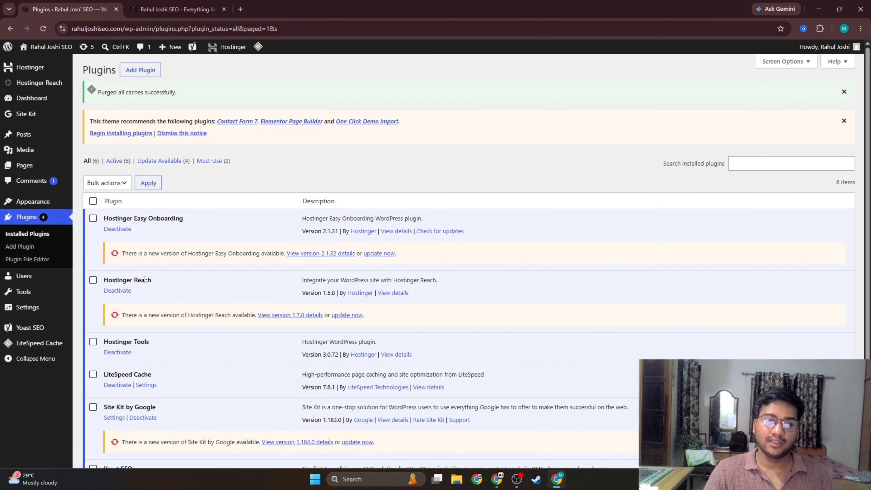
pyautogui.scroll(-4, 187, 302)
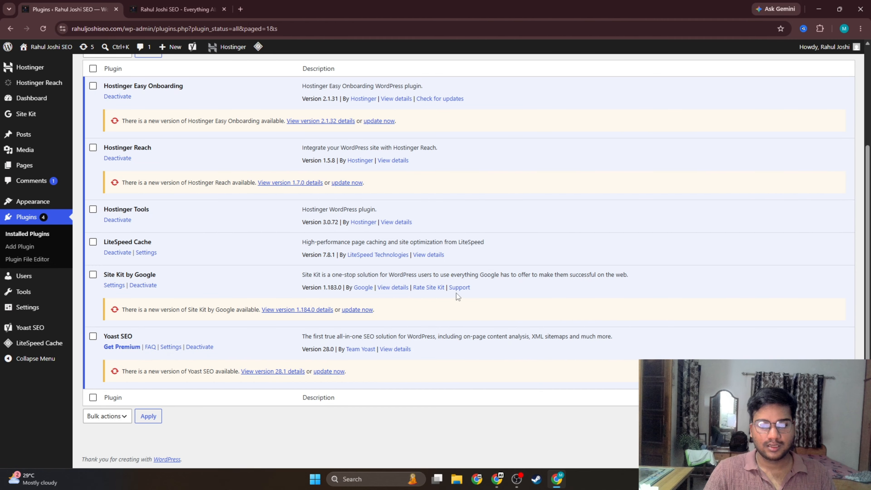
# - Return to the other Chrome window, reload the site's sitemap.xml page and follow the SEO extension's Sitemap.xml link again
pyautogui.hotkey('alt', 'Tab')
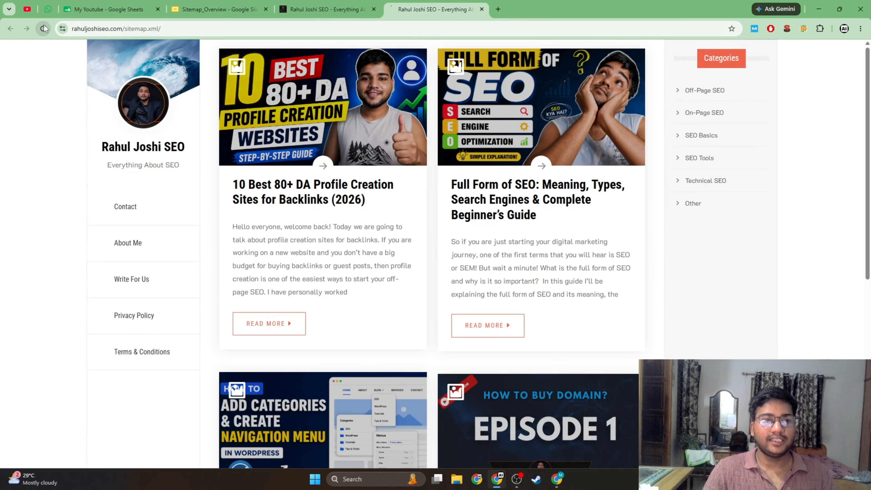
pyautogui.click(44, 29)
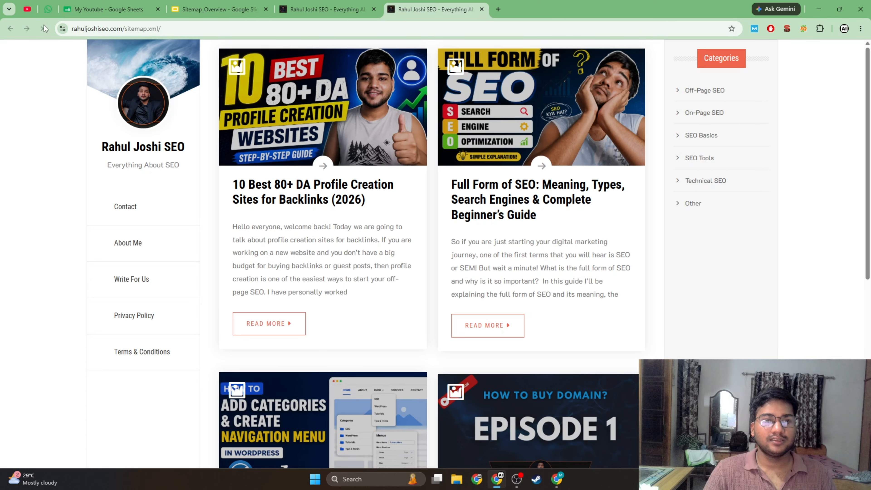
pyautogui.click(787, 29)
pyautogui.click(740, 288)
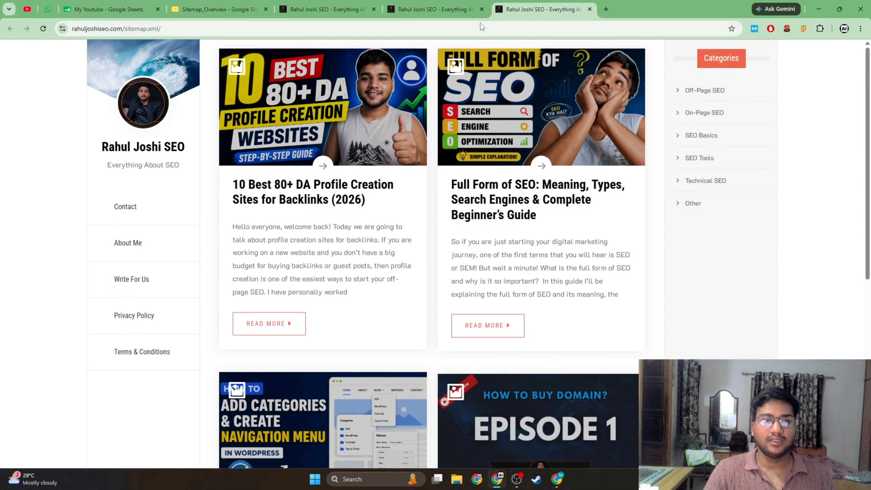
# - Load funnypunsonly.com in a new tab and open its sitemap through the SEO extension's Sitemap.xml link
pyautogui.click(605, 10)
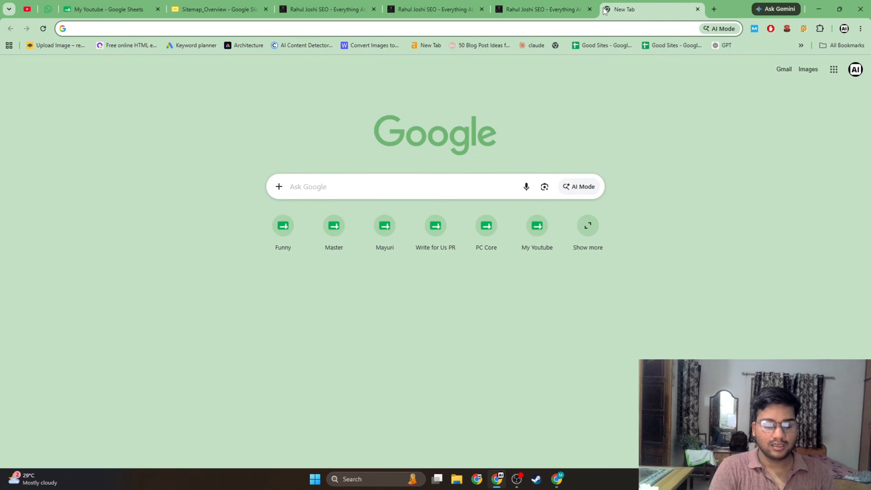
pyautogui.write('funnypunsonly.com')
pyautogui.press('Return')
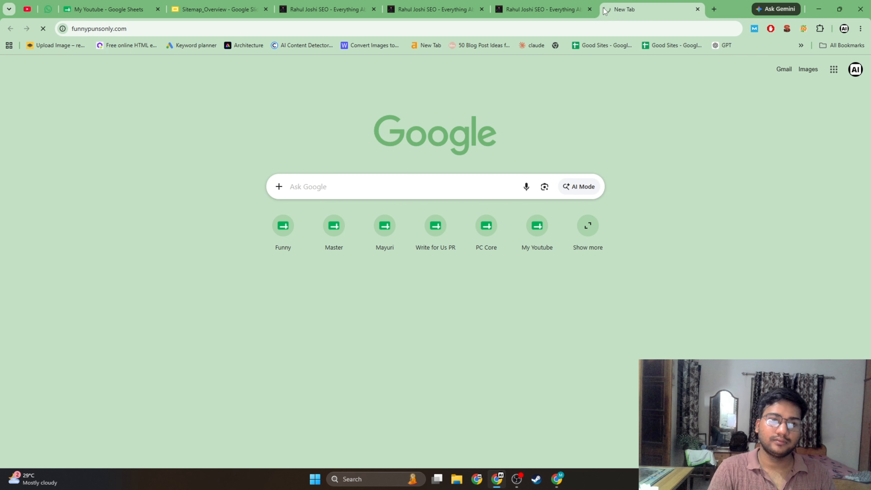
pyautogui.click(786, 28)
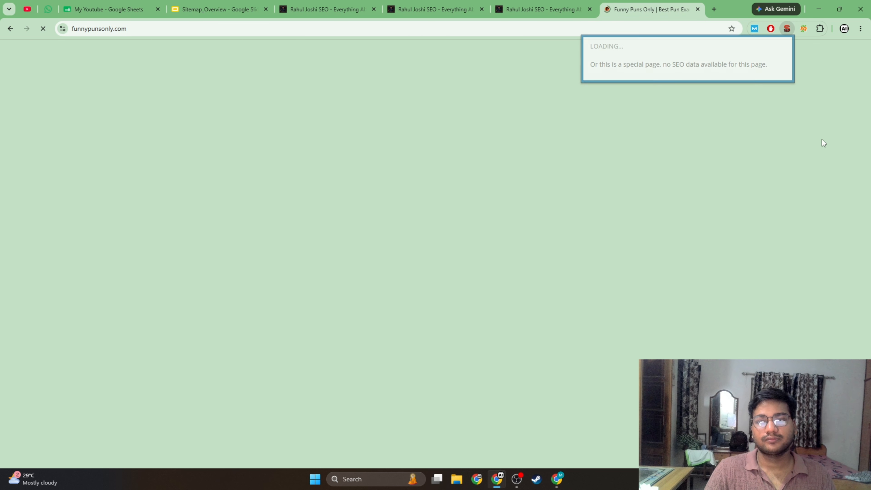
pyautogui.click(788, 30)
pyautogui.click(788, 33)
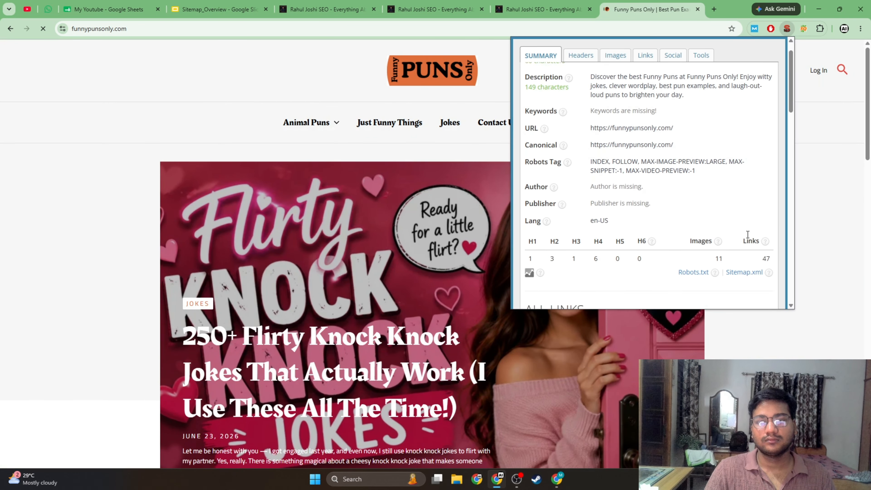
pyautogui.scroll(-2, 748, 206)
pyautogui.click(744, 208)
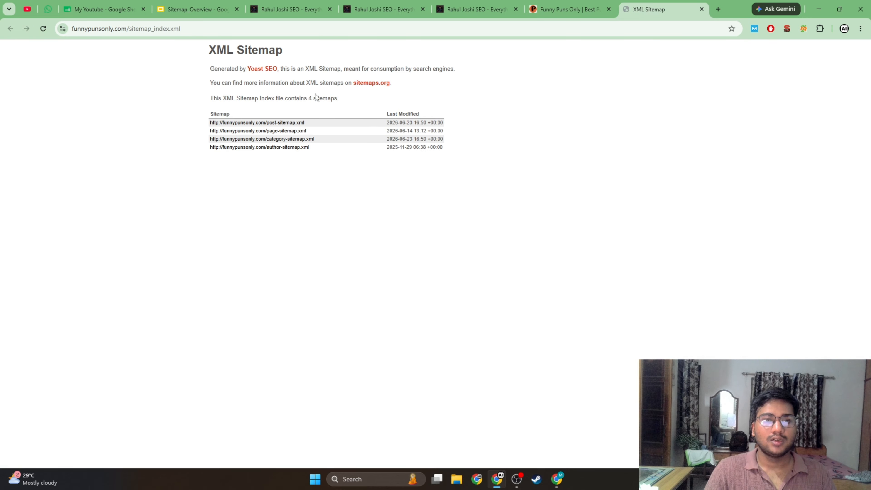
# - Enlarge the example sitemap to 125%, copy sitemap_index.xml from its address and load that path on the own site instead of sitemap.xml
pyautogui.hotkey('ctrl', '+')
pyautogui.hotkey('ctrl', '+')
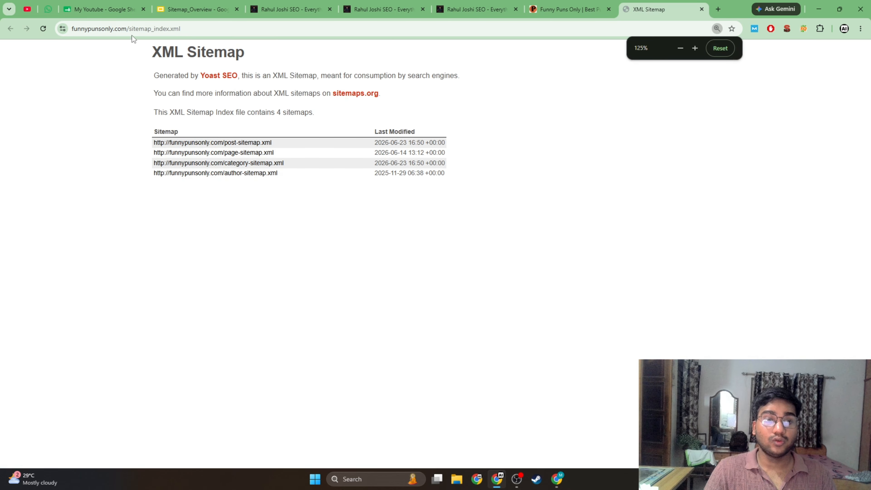
pyautogui.moveTo(129, 29); pyautogui.dragTo(234, 32)
pyautogui.hotkey('ctrl', 'c')
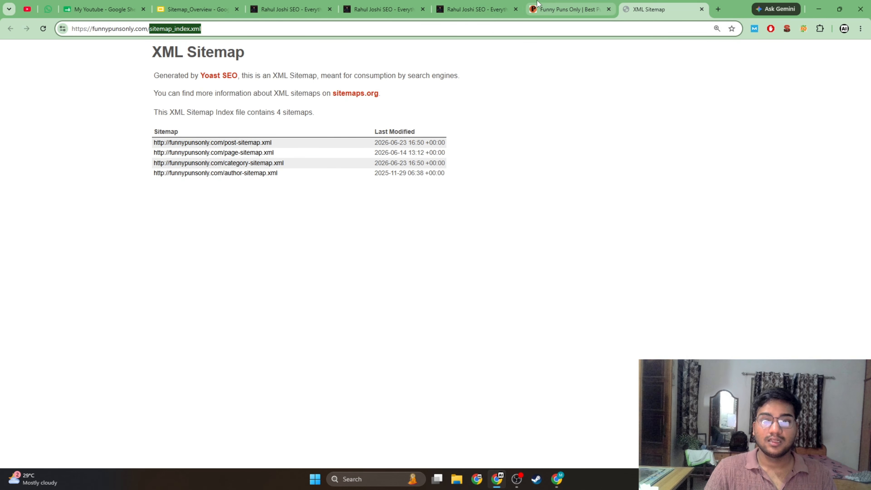
pyautogui.click(476, 10)
pyautogui.moveTo(125, 29); pyautogui.dragTo(263, 24)
pyautogui.hotkey('ctrl', 'v')
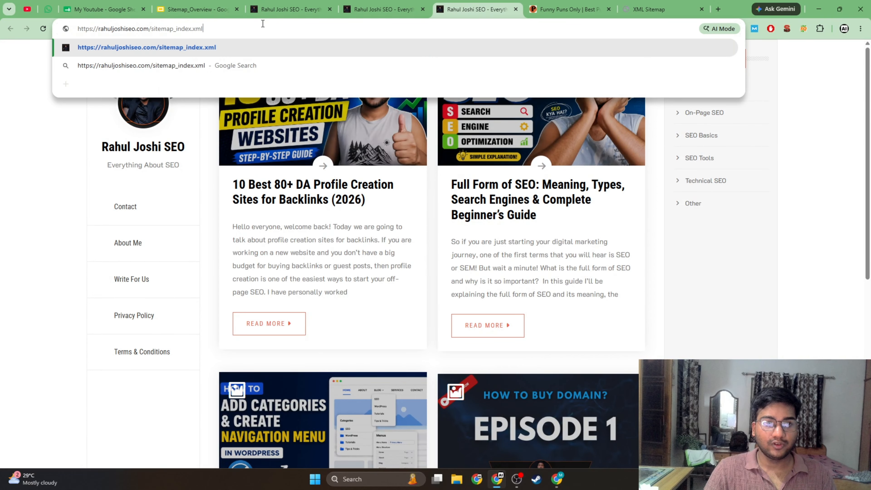
pyautogui.press('Return')
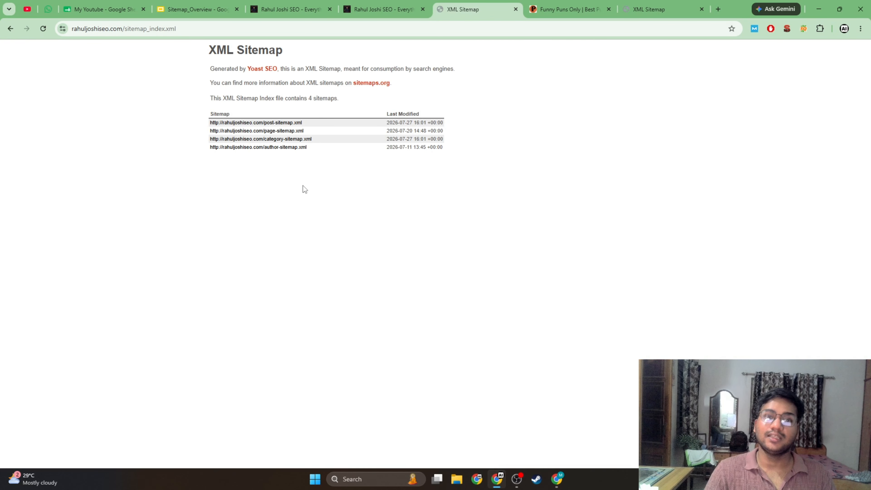
# - Enlarge the site's sitemap index to 110% and open the post-sitemap.xml listed in it
pyautogui.hotkey('ctrl', '+')
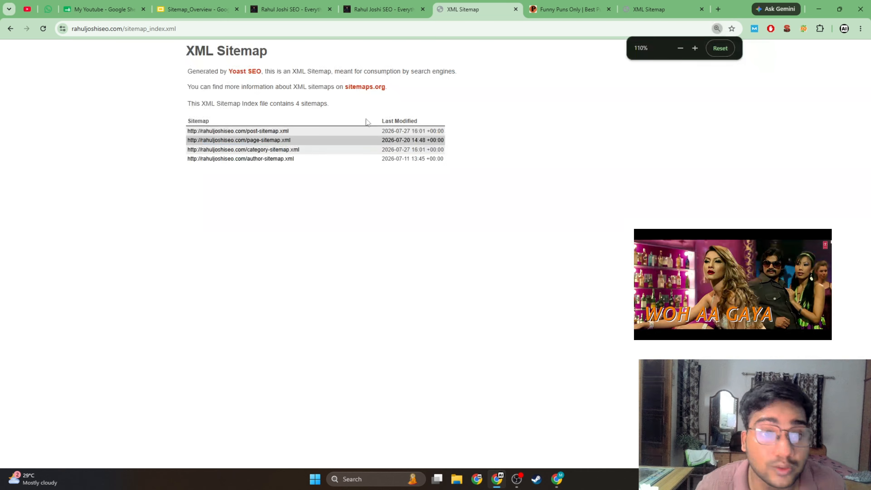
pyautogui.hotkey('ctrl', 'a')
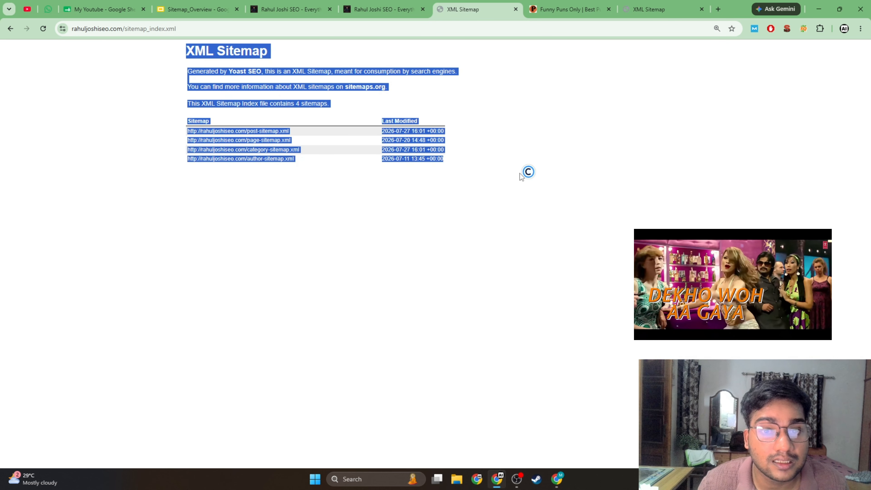
pyautogui.click(520, 177)
pyautogui.hotkey('ctrl', 'a')
pyautogui.click(190, 100)
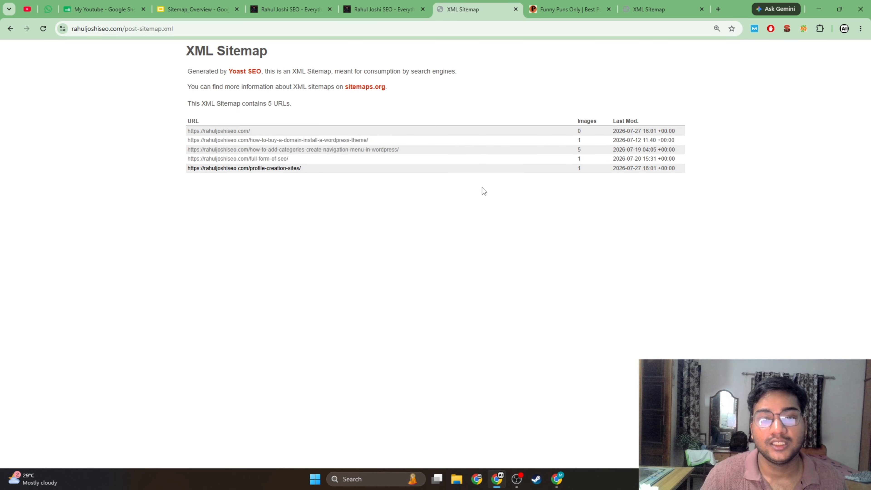
# - Open page-sitemap.xml and category-sitemap.xml in turn to view their URLs, returning to the sitemap index after each
pyautogui.click(10, 29)
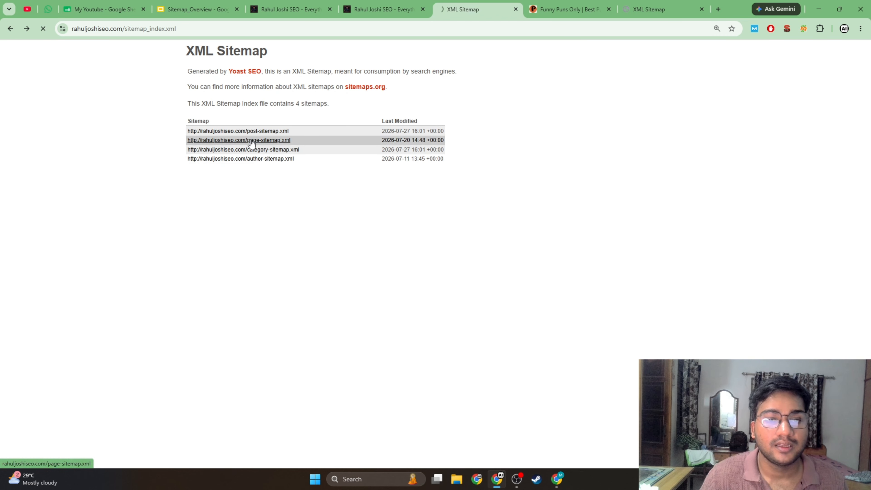
pyautogui.click(251, 141)
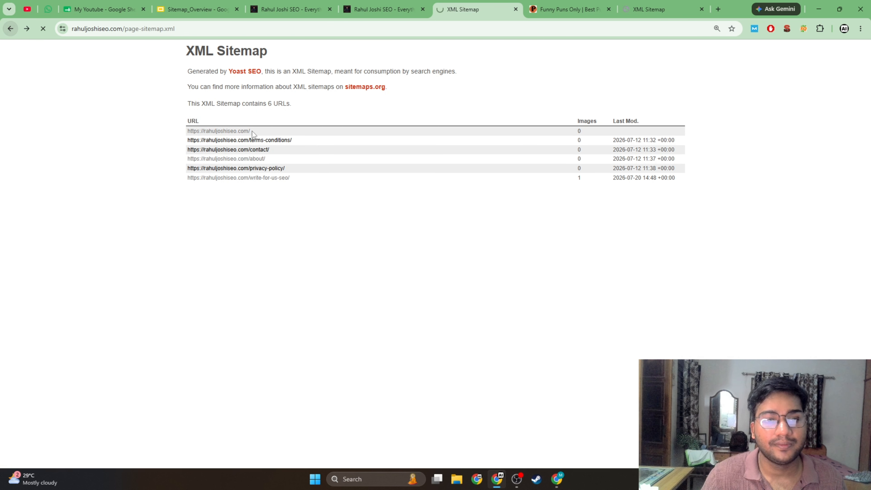
pyautogui.hotkey('alt', 'Left')
pyautogui.click(263, 149)
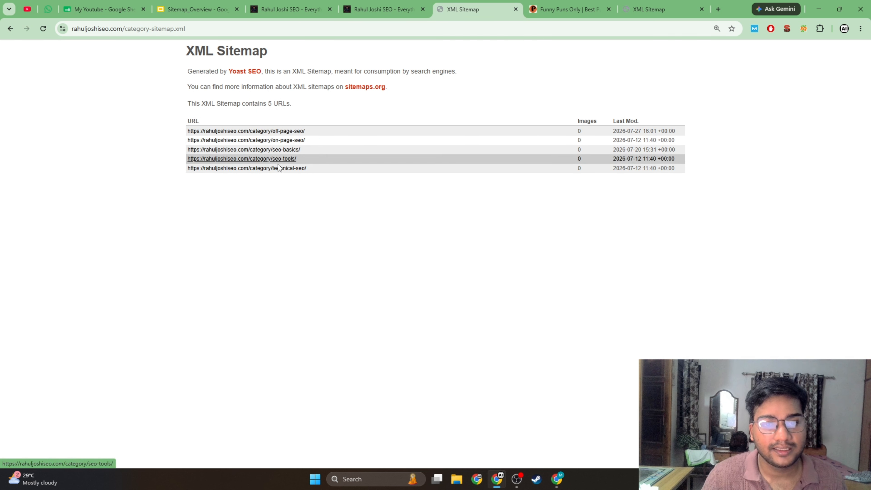
pyautogui.click(10, 28)
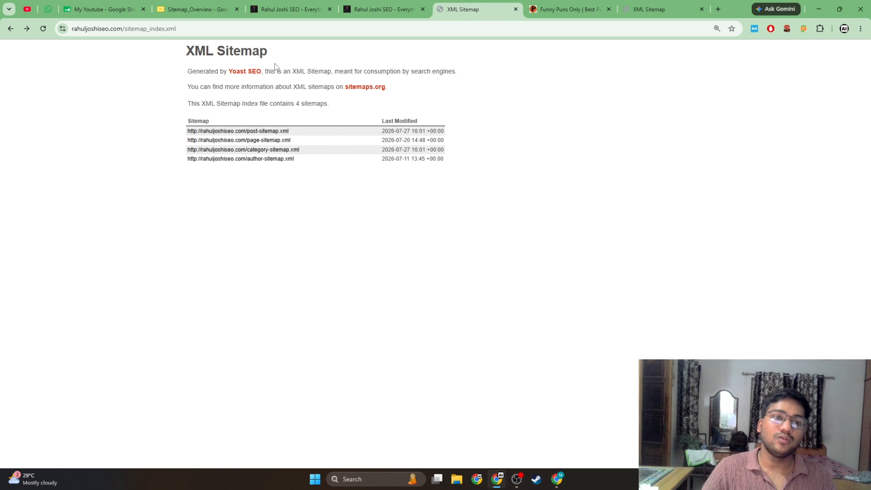
# - Copy the sitemap index address and load it in a new tab of the Chrome window holding the WordPress dashboard
pyautogui.click(255, 28)
pyautogui.hotkey('ctrl', 'c')
pyautogui.press('BackSpace')
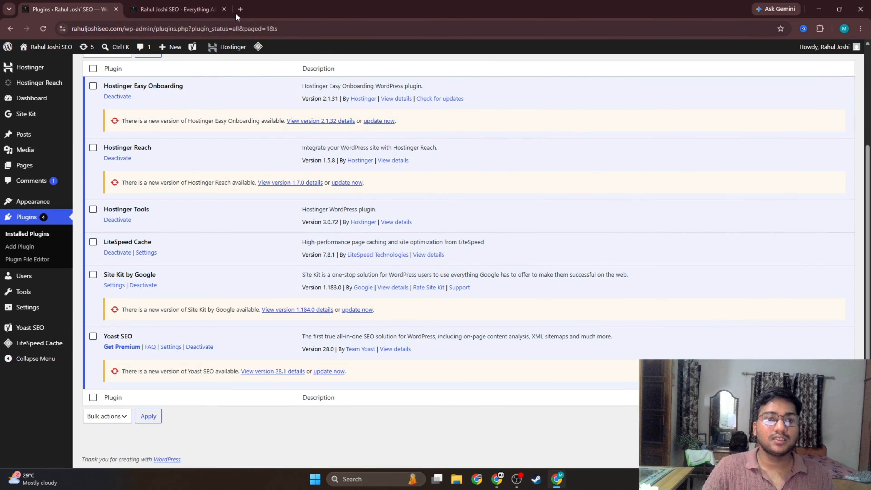
pyautogui.click(240, 10)
pyautogui.hotkey('ctrl', 'v')
pyautogui.press('Return')
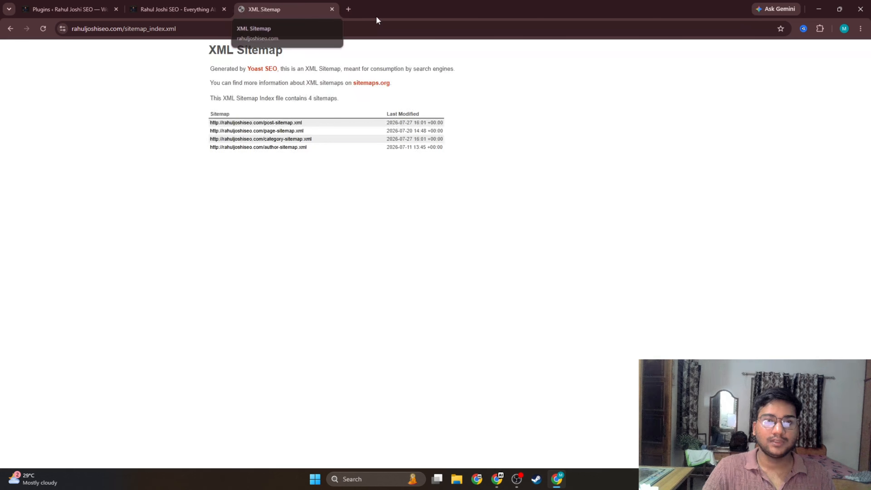
# - Open the site's Google Search Console in a new tab and copy the post-sitemap.xml URL from the sitemap index
pyautogui.click(348, 9)
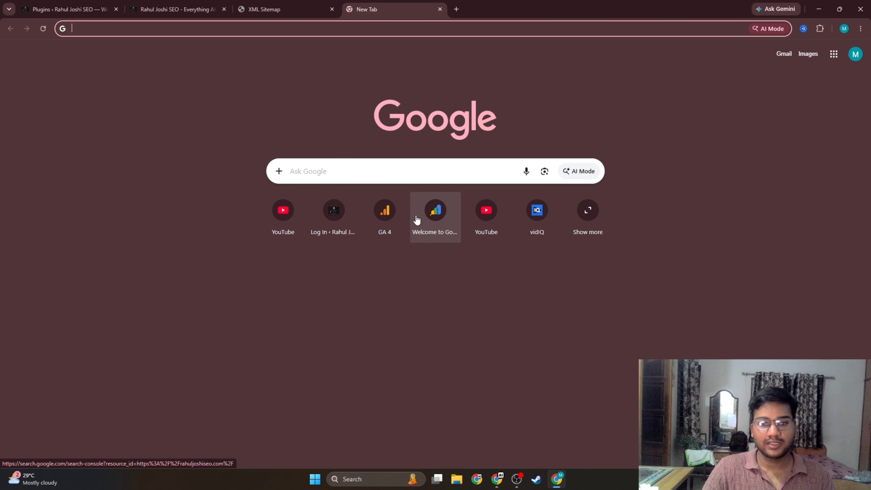
pyautogui.click(432, 218)
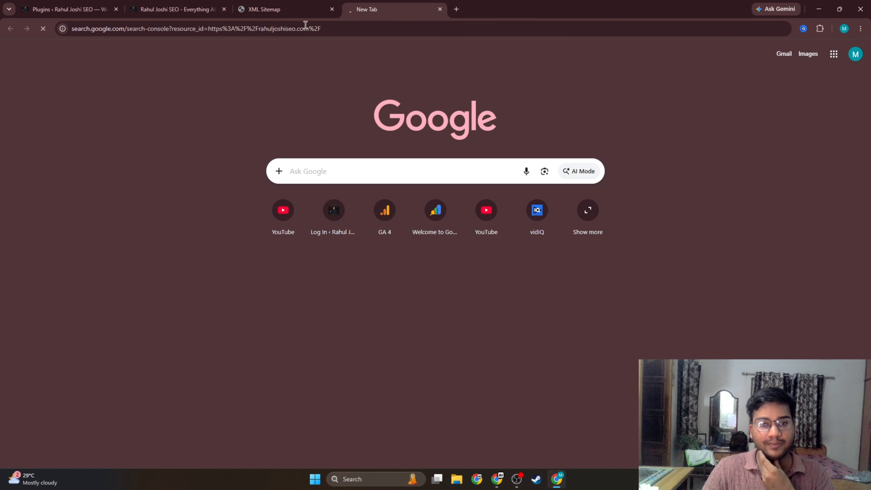
pyautogui.click(287, 9)
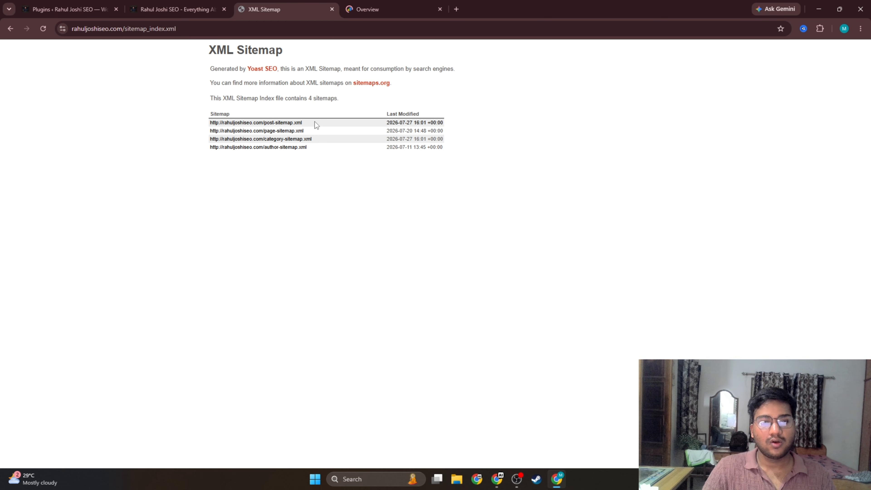
pyautogui.moveTo(314, 122); pyautogui.dragTo(210, 123)
# - Return to Search Console, dismiss the social content announcement and open the Sitemaps report
pyautogui.click(368, 9)
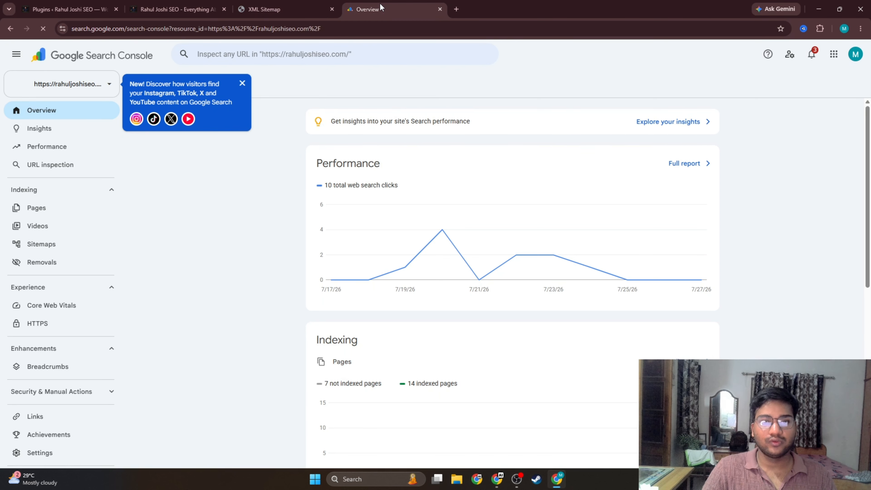
pyautogui.click(242, 84)
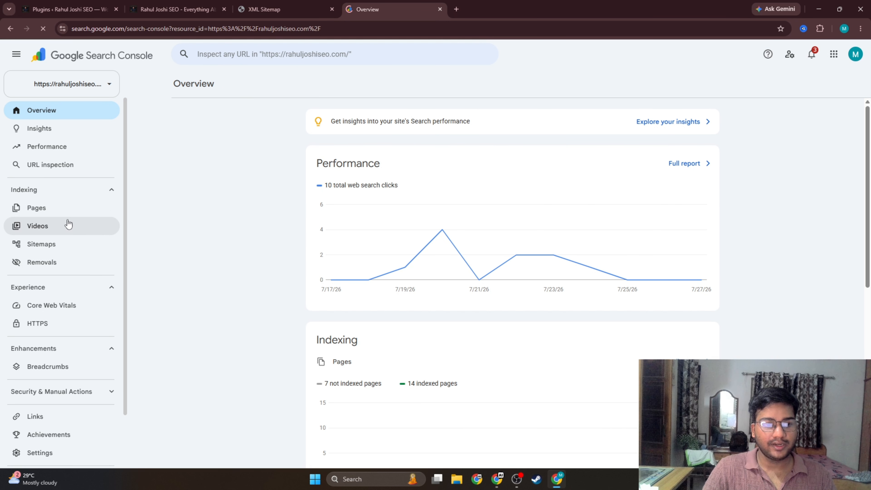
pyautogui.click(59, 247)
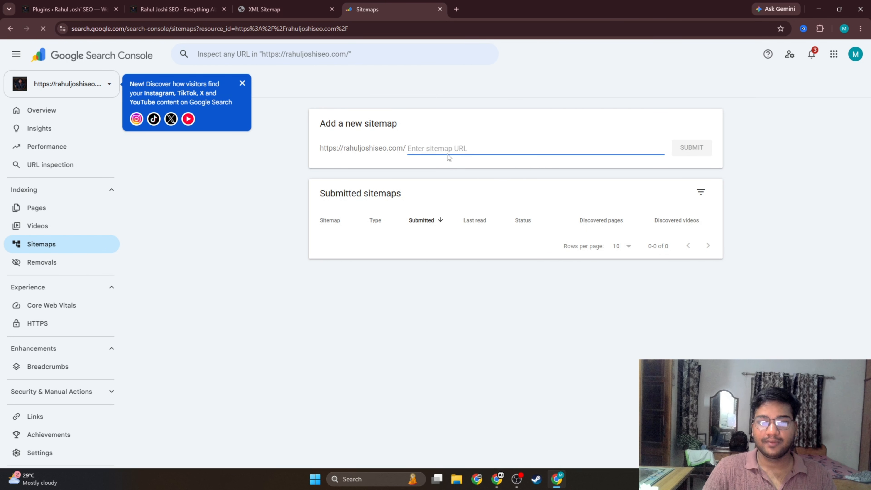
# - Paste the copied URL as a new sitemap, trim it to post-sitemap.xml, submit it and dismiss the confirmation
pyautogui.hotkey('ctrl', 'v')
pyautogui.click(435, 149)
pyautogui.hotkey('ctrl', 'v')
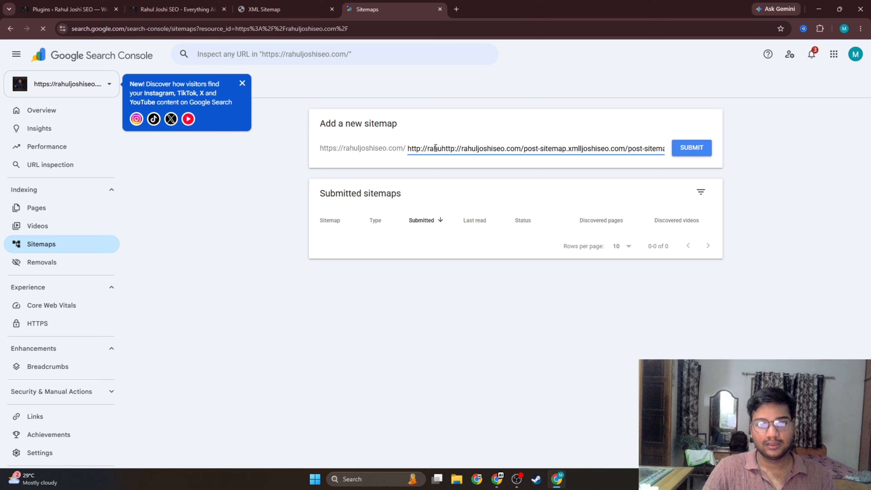
pyautogui.hotkey('ctrl', 'z')
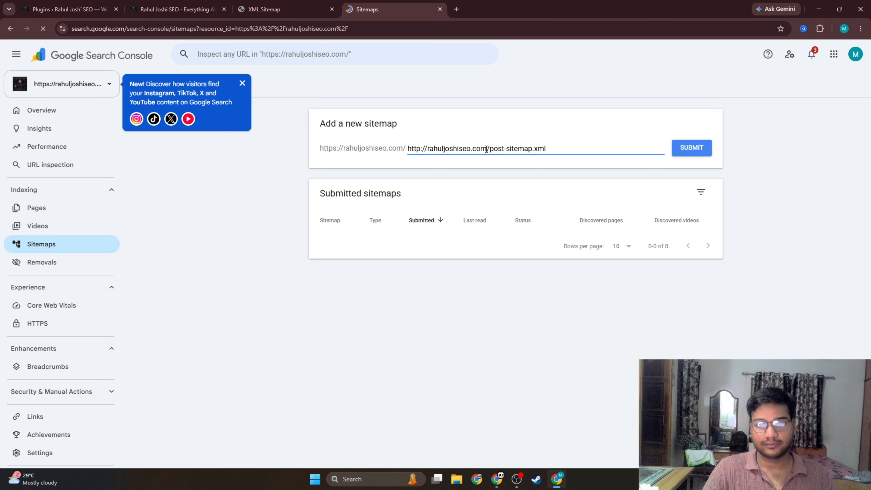
pyautogui.moveTo(489, 151); pyautogui.dragTo(405, 156)
pyautogui.press('BackSpace')
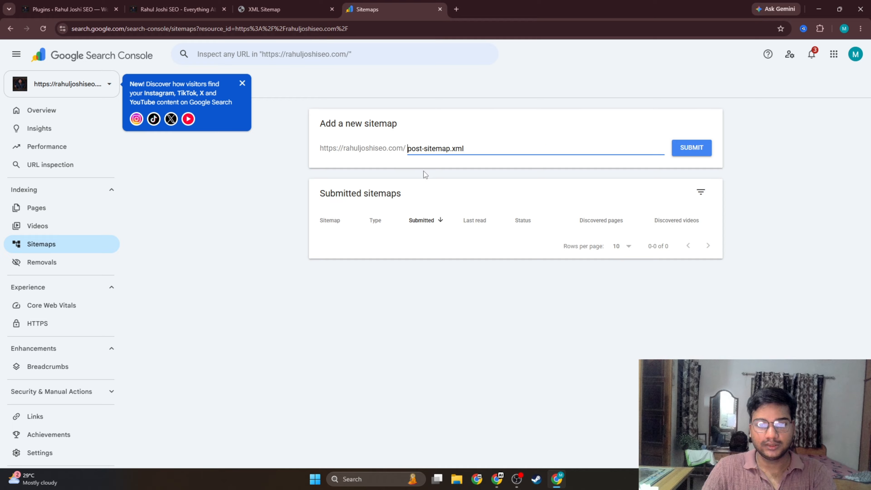
pyautogui.click(242, 83)
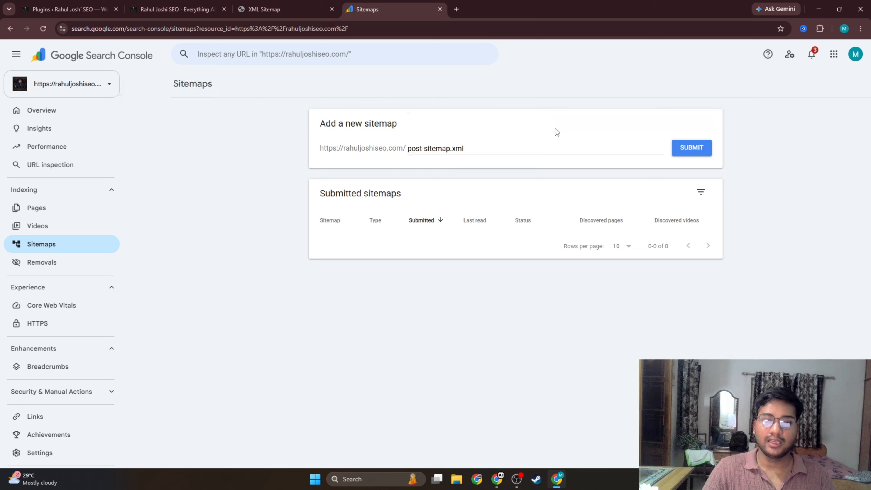
pyautogui.click(697, 150)
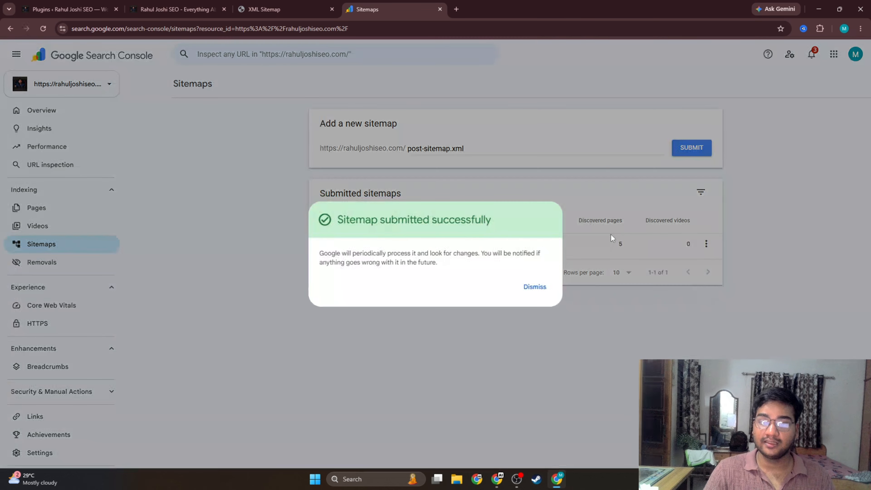
pyautogui.click(535, 286)
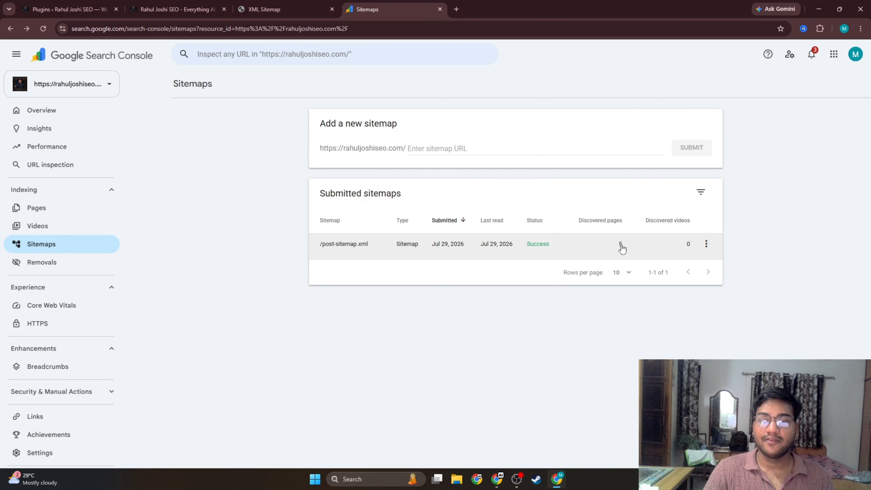
# - Copy page-sitemap.xml from the sitemap index and submit it as a new sitemap in Search Console
pyautogui.click(272, 10)
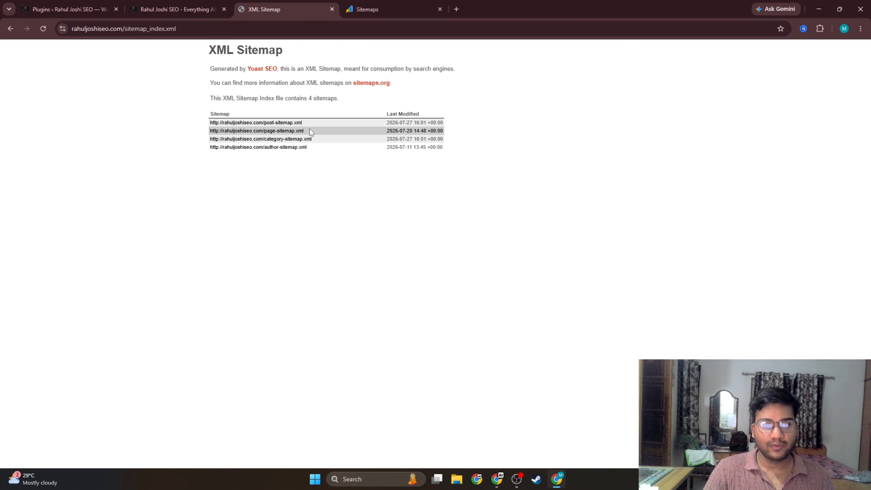
pyautogui.moveTo(310, 131); pyautogui.dragTo(264, 134)
pyautogui.hotkey('ctrl', 'c')
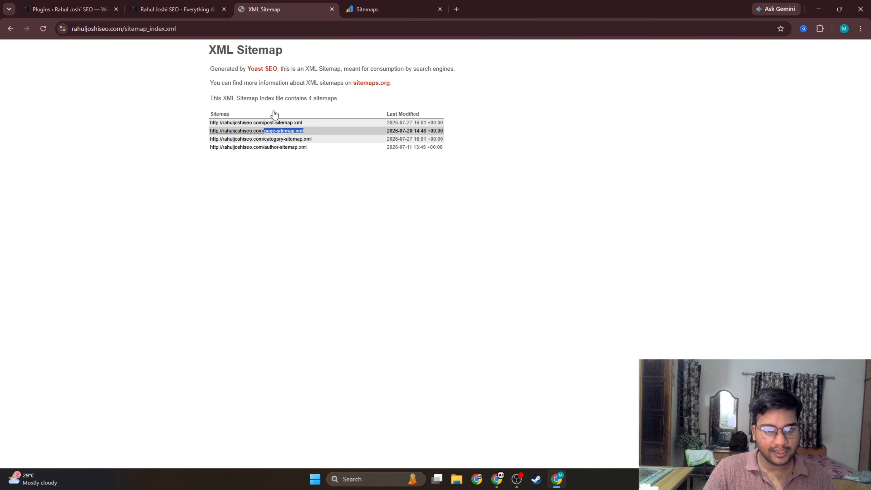
pyautogui.click(358, 10)
pyautogui.click(445, 148)
pyautogui.hotkey('ctrl', 'v')
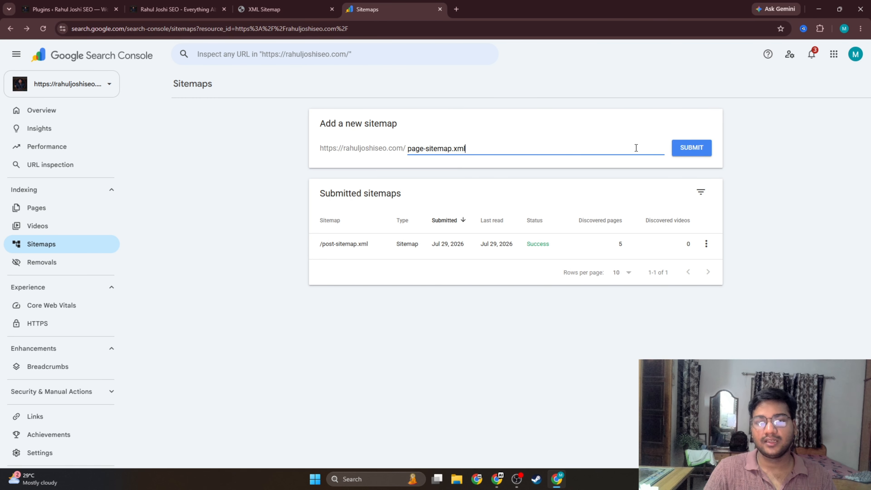
pyautogui.click(692, 148)
# - Copy category-sitemap.xml from the sitemap index, dismiss the previous confirmation and submit it as a new sitemap in Search Console
pyautogui.click(297, 9)
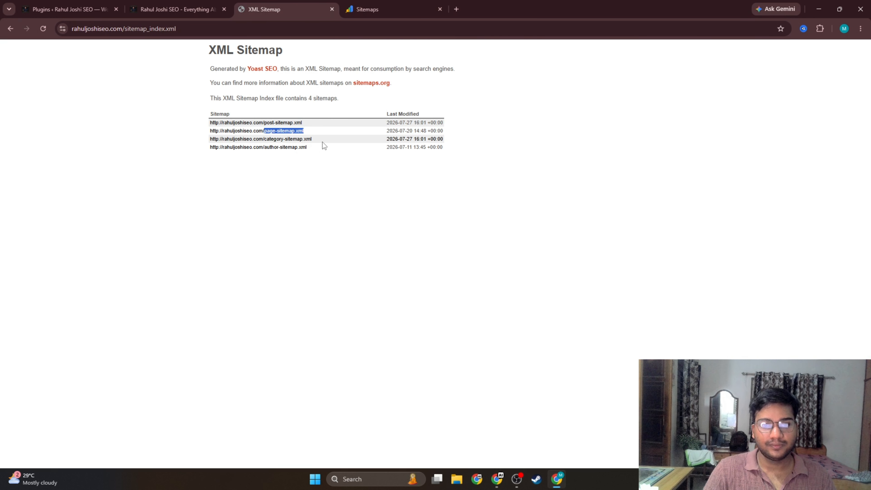
pyautogui.moveTo(313, 139); pyautogui.dragTo(262, 140)
pyautogui.hotkey('ctrl', 'c')
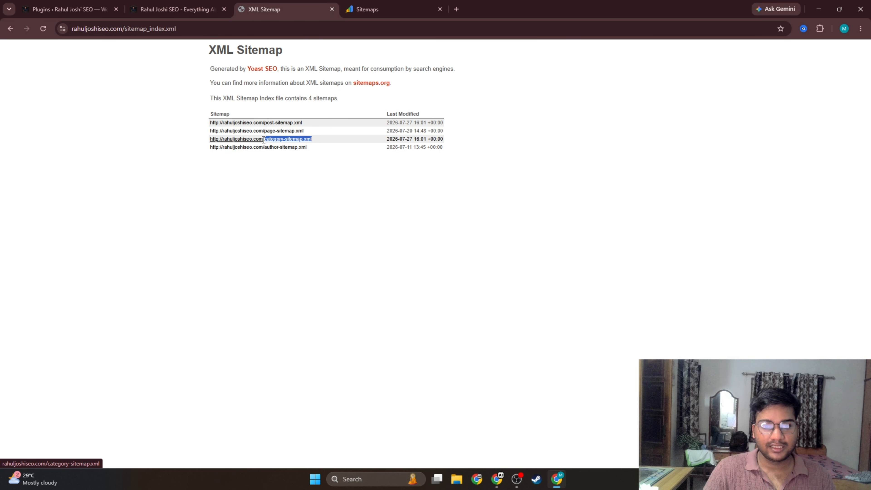
pyautogui.click(351, 12)
pyautogui.click(537, 286)
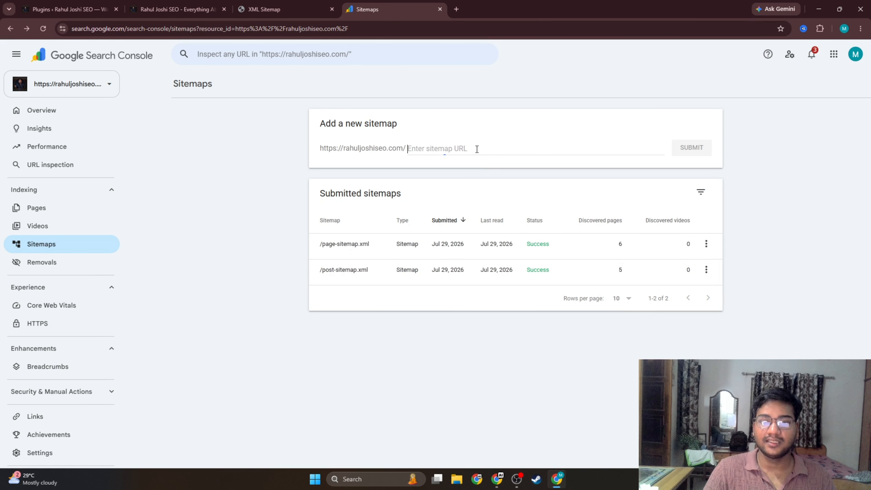
pyautogui.click(477, 149)
pyautogui.hotkey('ctrl', 'v')
pyautogui.click(691, 148)
# - Take author-sitemap.xml from the sitemap index, submit it as a new sitemap in Search Console and dismiss the confirmation
pyautogui.click(282, 9)
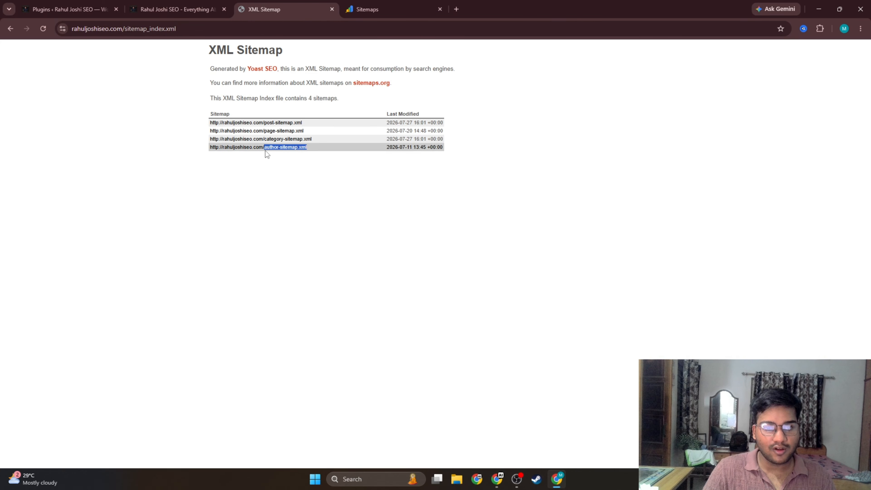
pyautogui.click(365, 9)
pyautogui.click(534, 285)
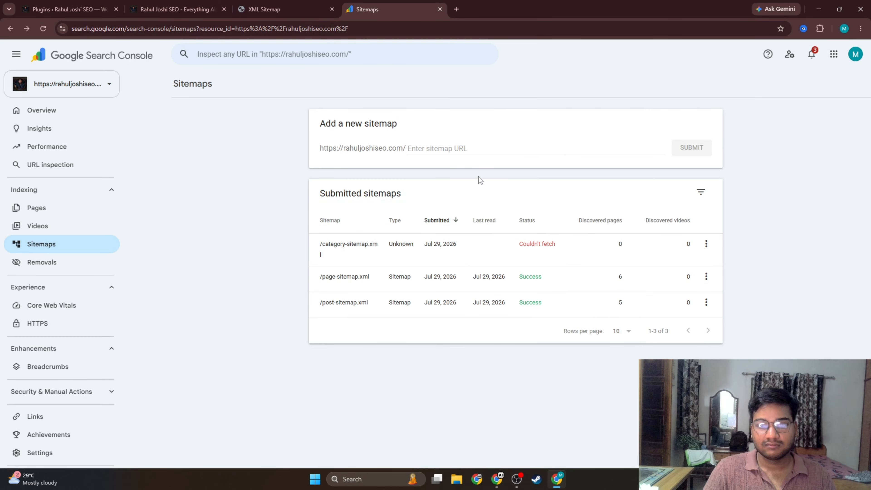
pyautogui.click(441, 148)
pyautogui.write('author-sitemap.xml')
pyautogui.click(699, 150)
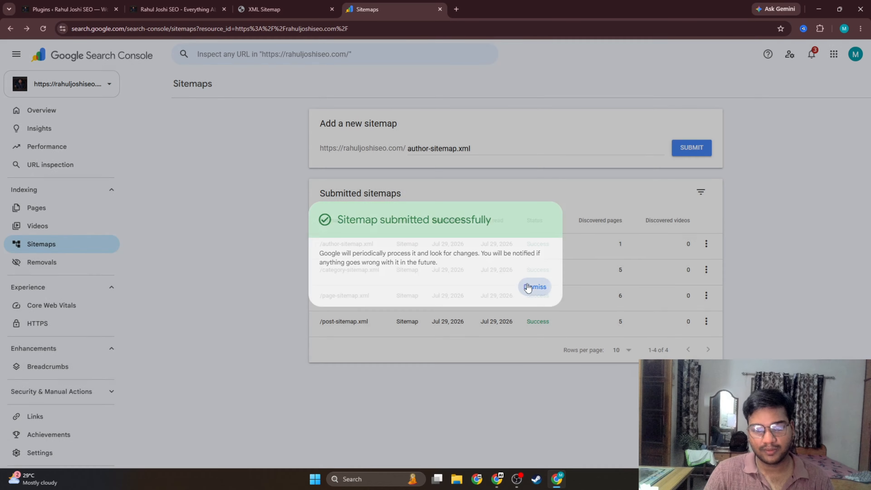
pyautogui.click(528, 287)
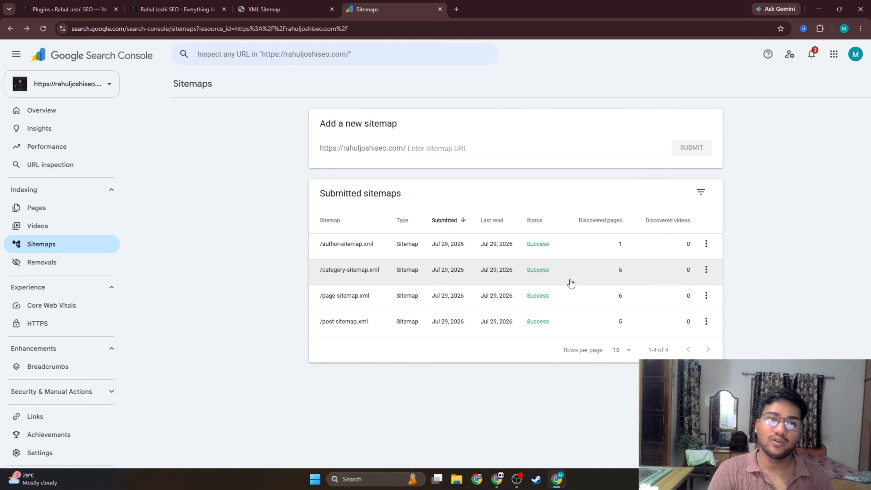
# - Compare the sitemap index and the URLs in its post-sitemap.xml with the submitted sitemaps list in Search Console
pyautogui.click(283, 10)
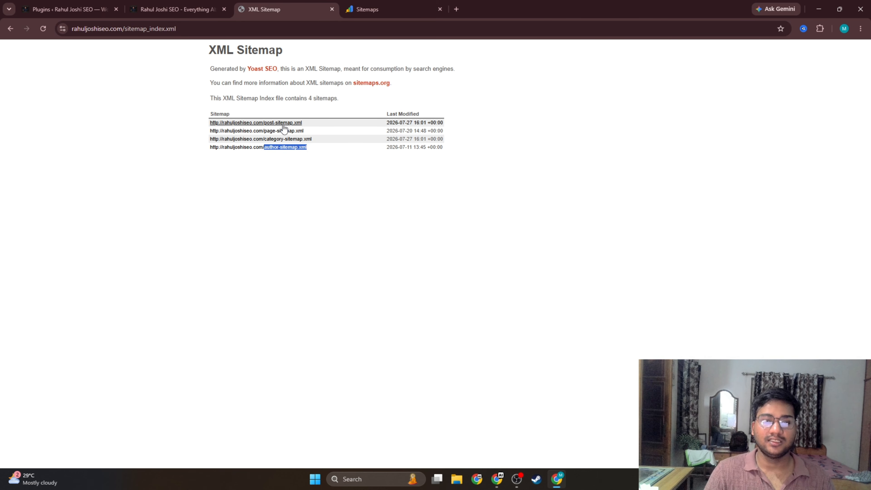
pyautogui.click(310, 172)
pyautogui.click(377, 9)
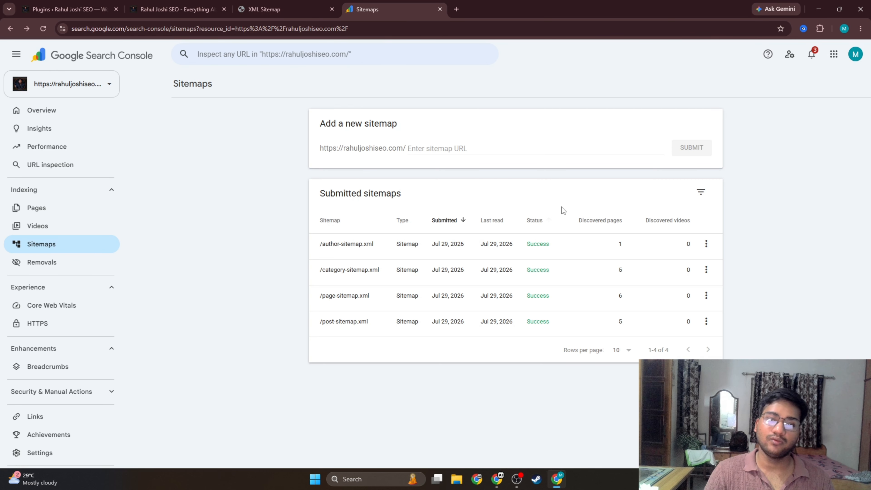
pyautogui.click(312, 9)
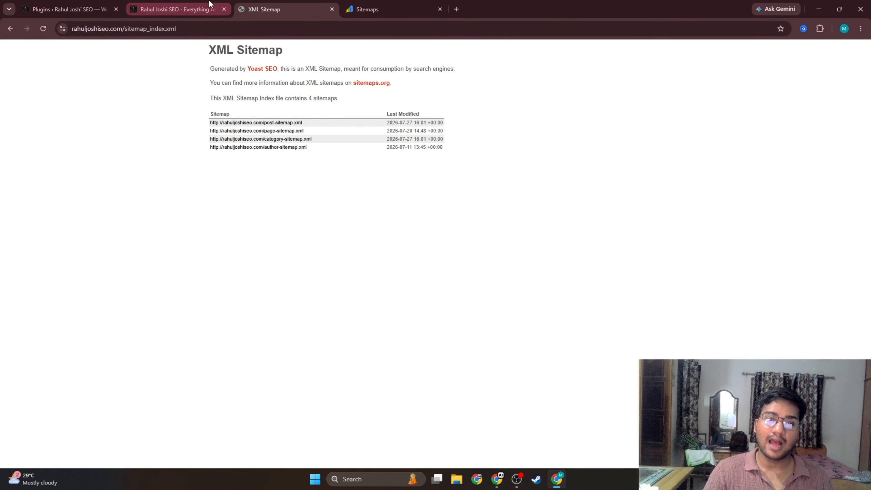
pyautogui.click(373, 7)
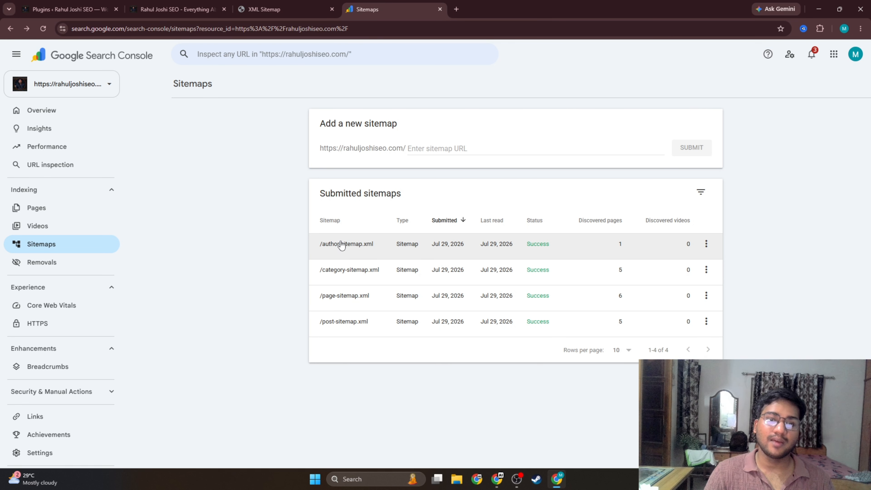
pyautogui.click(289, 13)
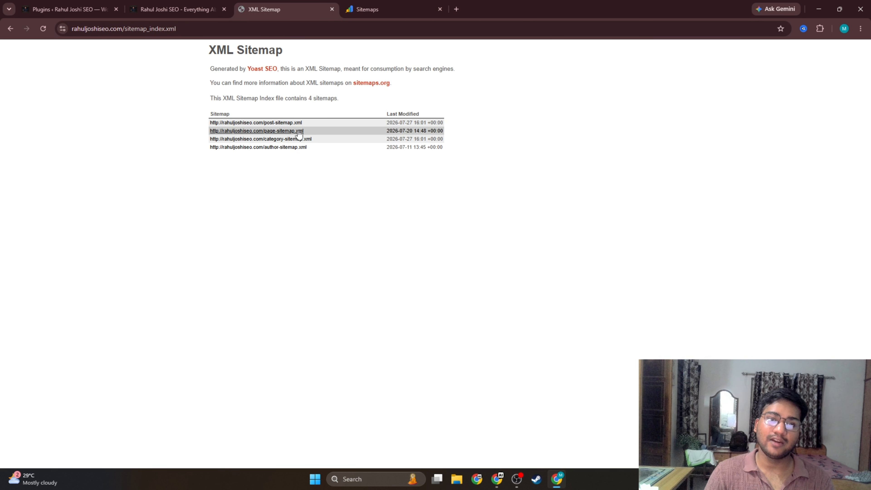
pyautogui.click(294, 123)
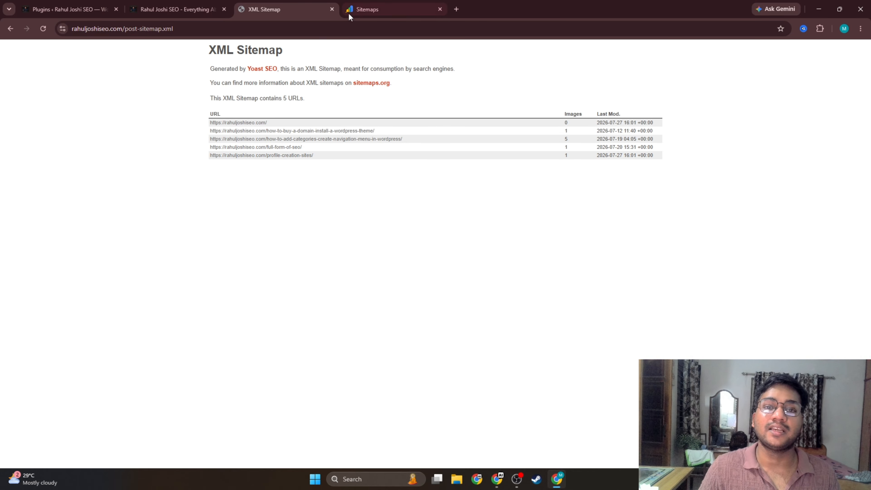
pyautogui.click(364, 8)
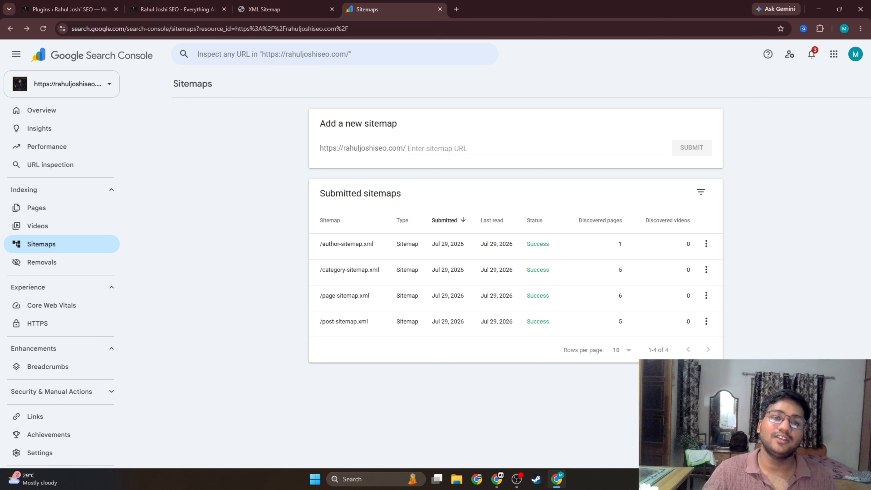
pyautogui.click(517, 479)
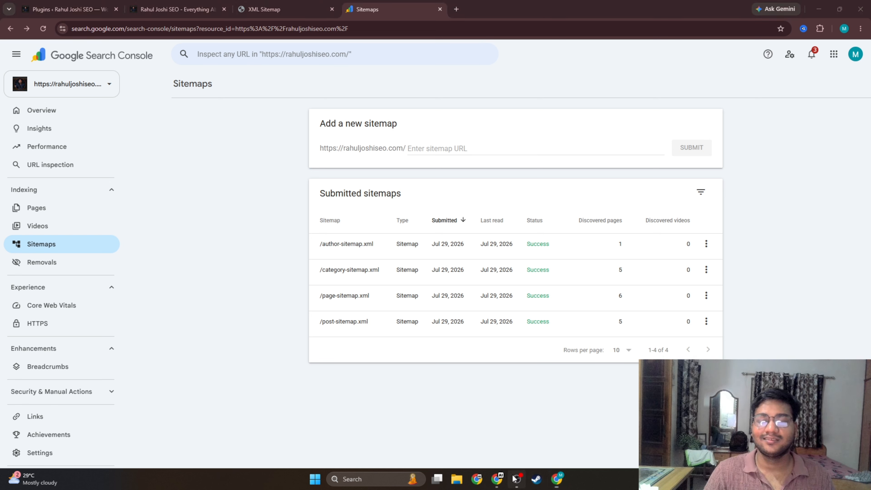